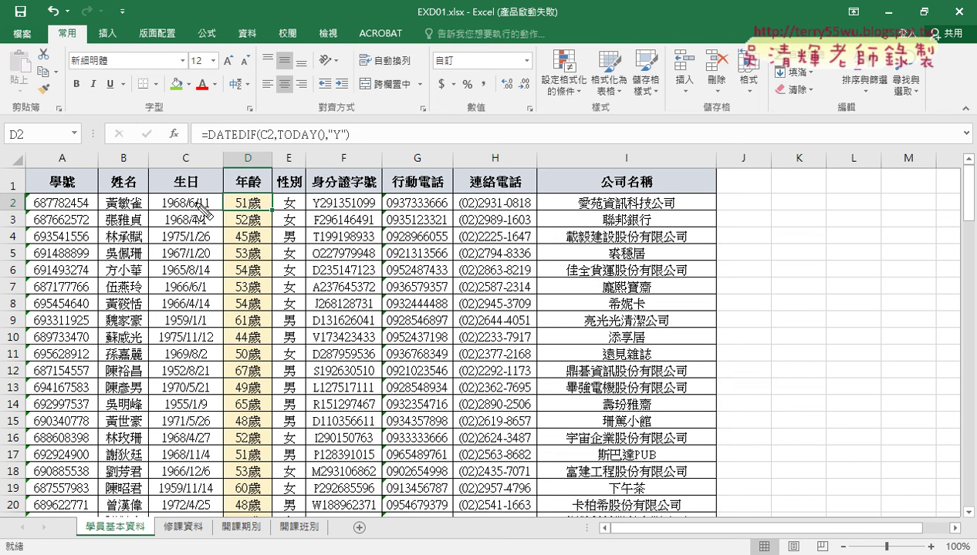
Open Format Cells for age cell D2 and inspect its custom 0"歲" number format code.
{"action": "left_click_drag", "start_coordinate": [261, 140], "coordinate": [271, 140]}
{"action": "left_click_drag", "start_coordinate": [162, 209], "coordinate": [209, 209]}
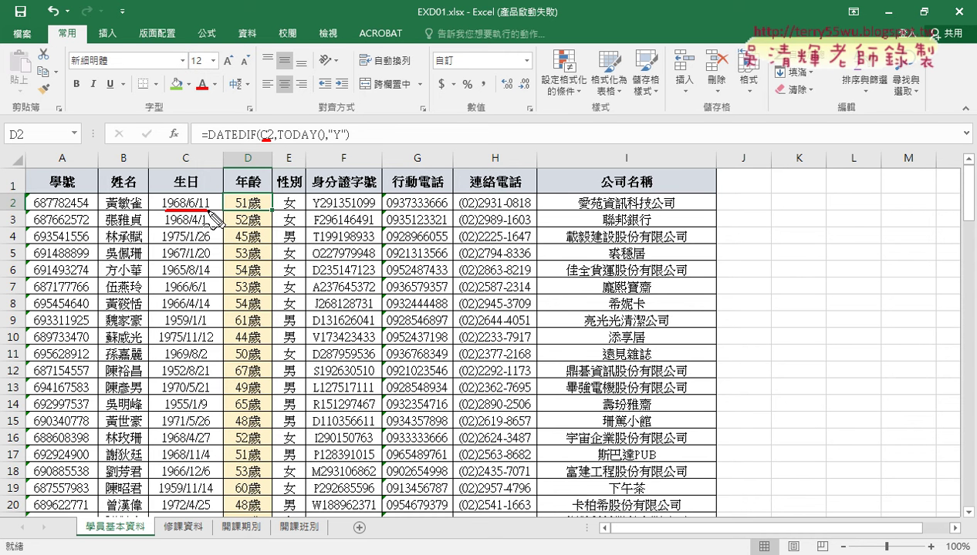
{"action": "left_click_drag", "start_coordinate": [286, 141], "coordinate": [348, 141]}
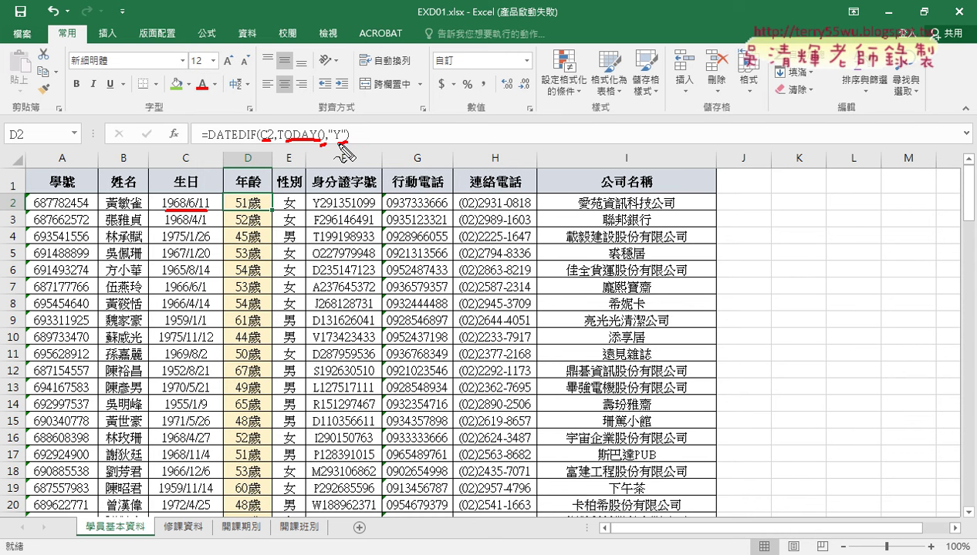
{"action": "key", "text": "Escape"}
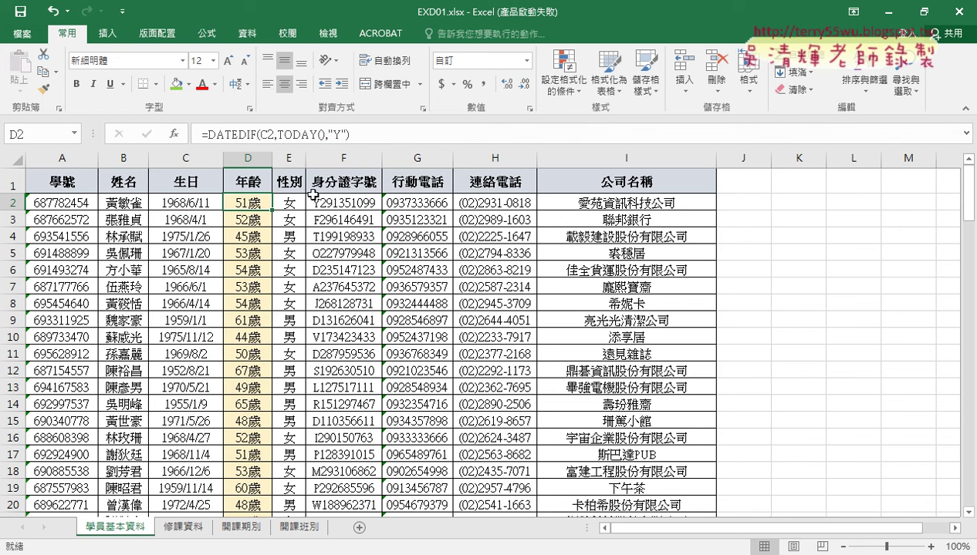
{"action": "right_click", "coordinate": [248, 194]}
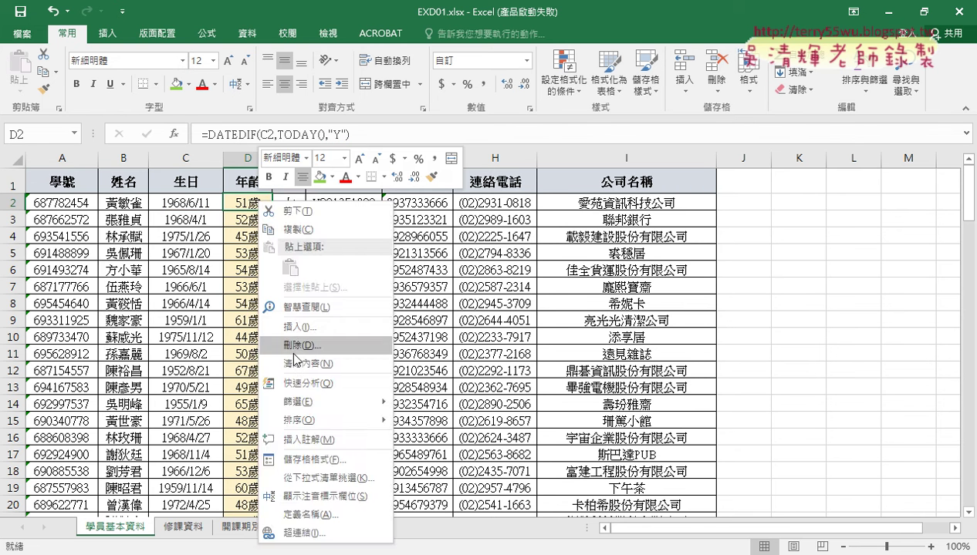
{"action": "left_click", "coordinate": [314, 456]}
{"action": "left_click_drag", "start_coordinate": [353, 151], "coordinate": [638, 91]}
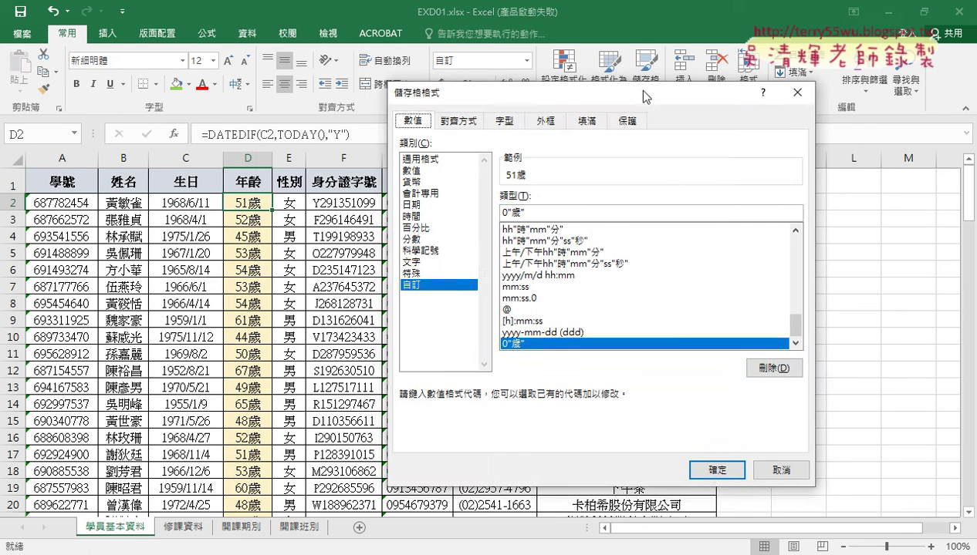
{"action": "left_click", "coordinate": [514, 214]}
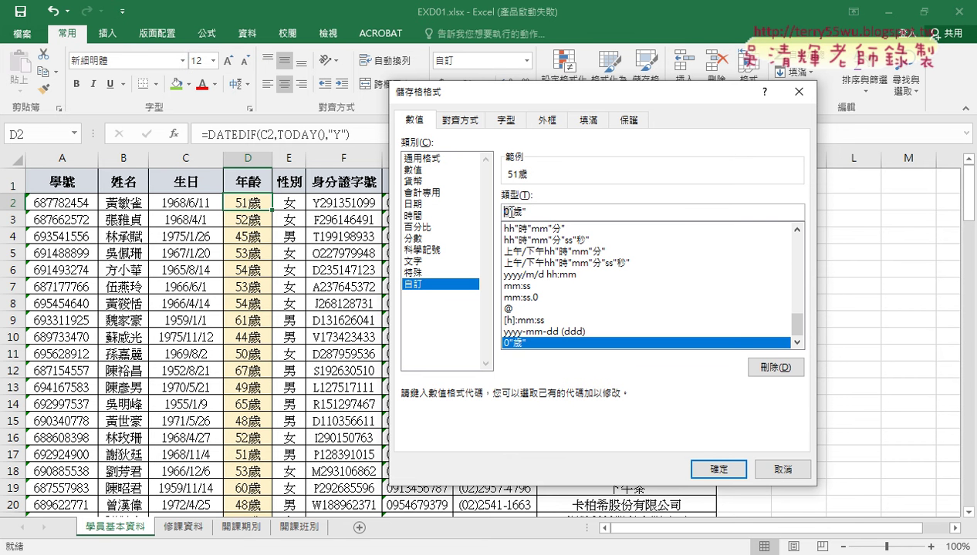
{"action": "left_click_drag", "start_coordinate": [508, 211], "coordinate": [539, 210]}
Close Format Cells, go to 修課資料, and highlight columns A–B, C–D and cell B2.
{"action": "left_click", "coordinate": [717, 469]}
{"action": "left_click", "coordinate": [182, 530]}
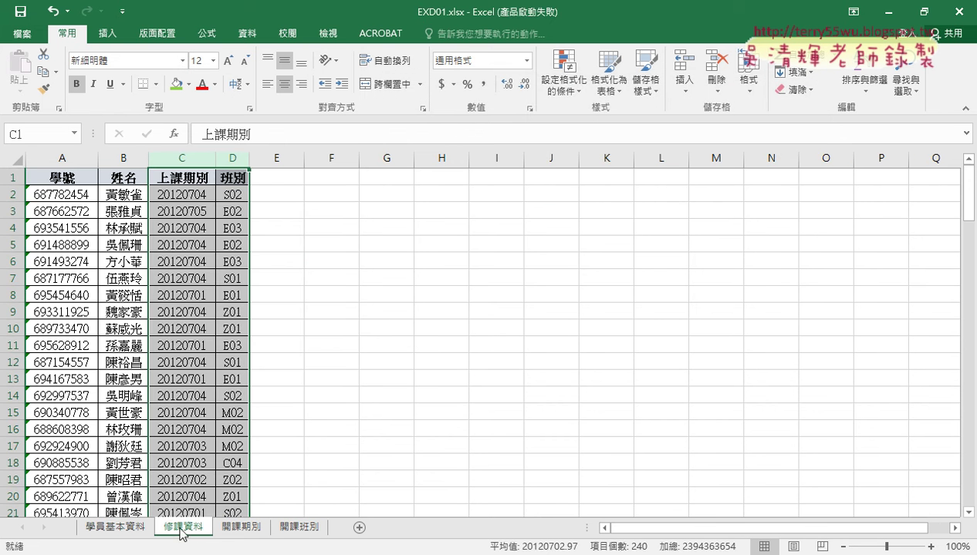
{"action": "left_click_drag", "start_coordinate": [56, 158], "coordinate": [110, 158]}
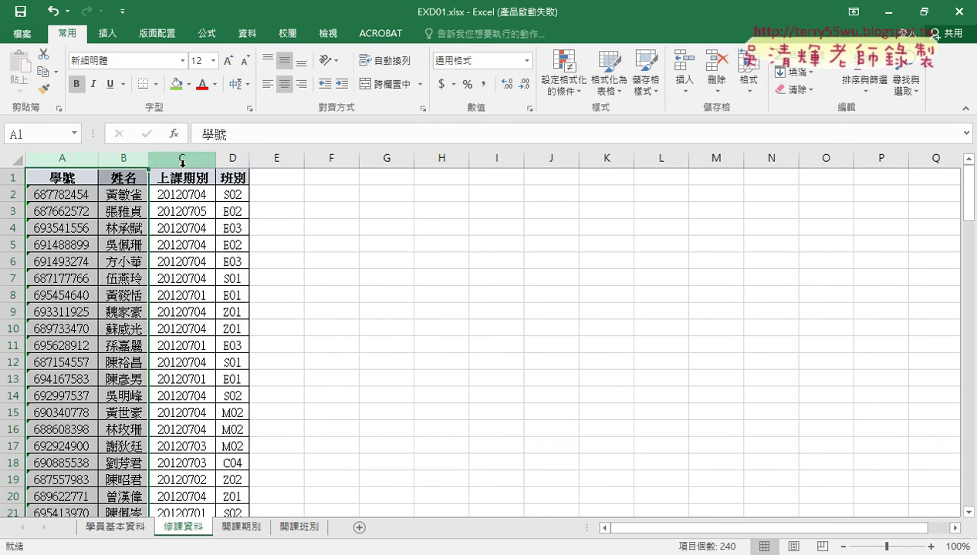
{"action": "left_click_drag", "start_coordinate": [181, 158], "coordinate": [232, 158]}
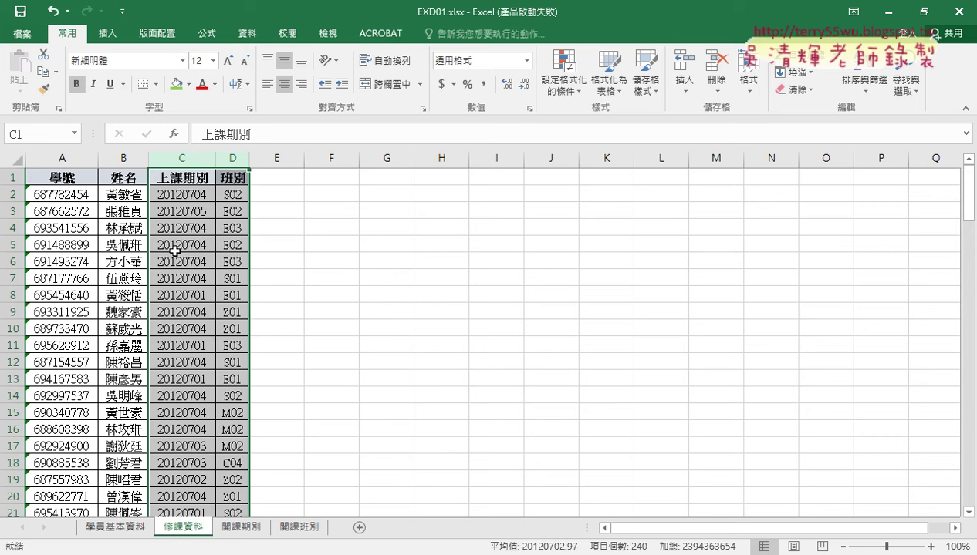
{"action": "left_click", "coordinate": [133, 197]}
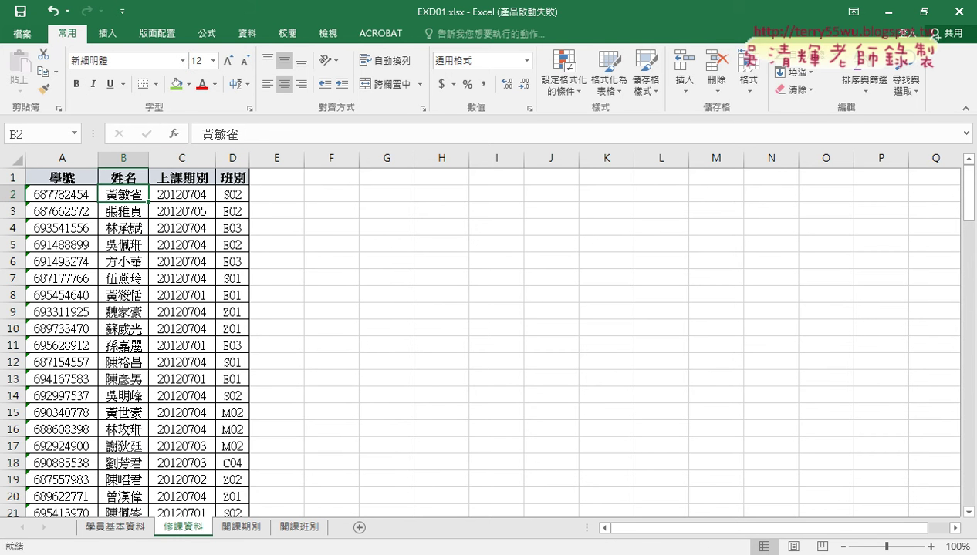
{"action": "mouse_move", "coordinate": [166, 549]}
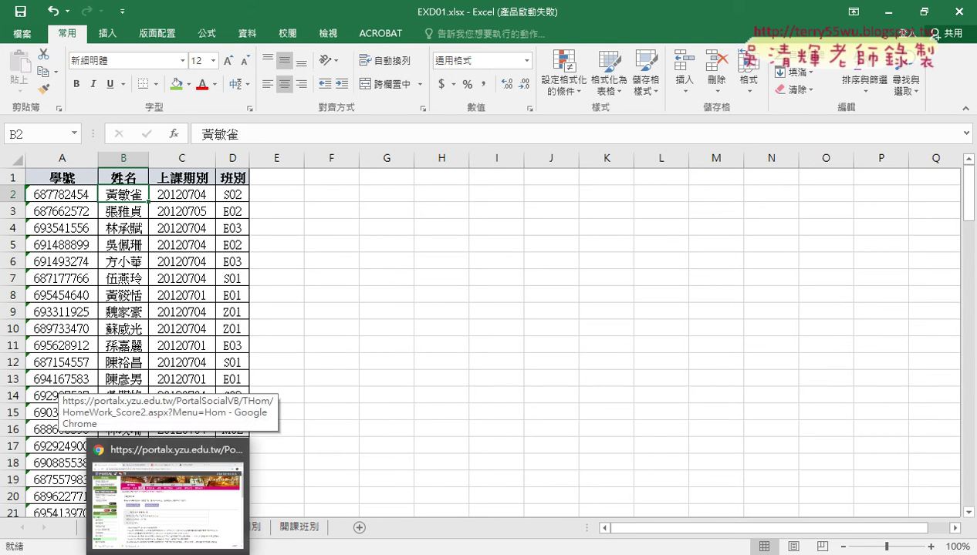
{"action": "left_click", "coordinate": [190, 517]}
{"action": "left_click", "coordinate": [439, 13]}
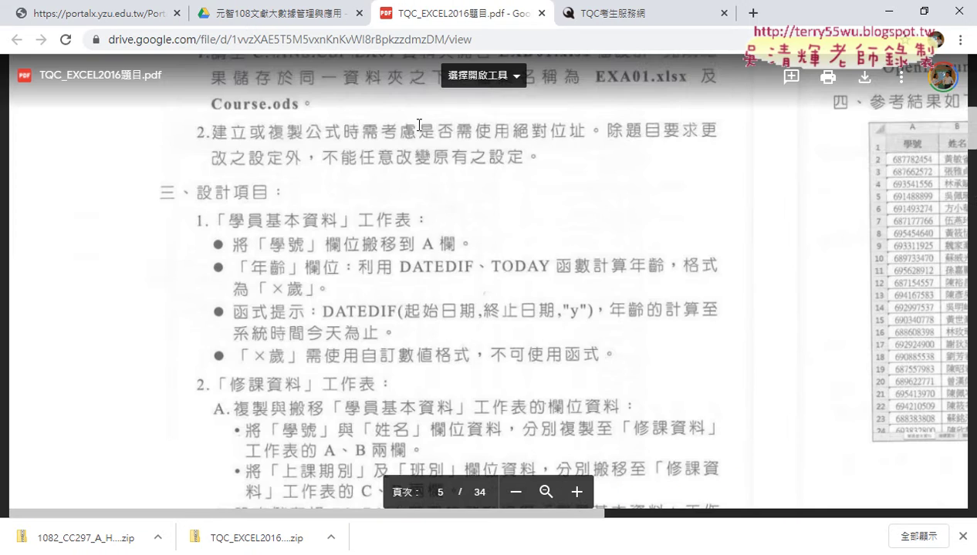
{"action": "scroll", "coordinate": [388, 257], "scroll_direction": "down", "scroll_amount": 2}
{"action": "scroll", "coordinate": [386, 258], "scroll_direction": "down", "scroll_amount": 1}
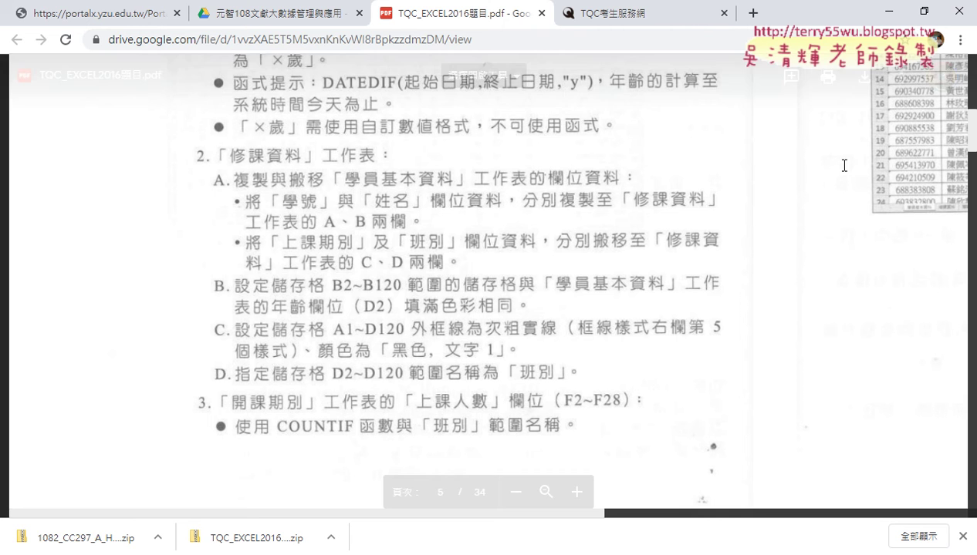
{"action": "key", "text": "alt+Tab"}
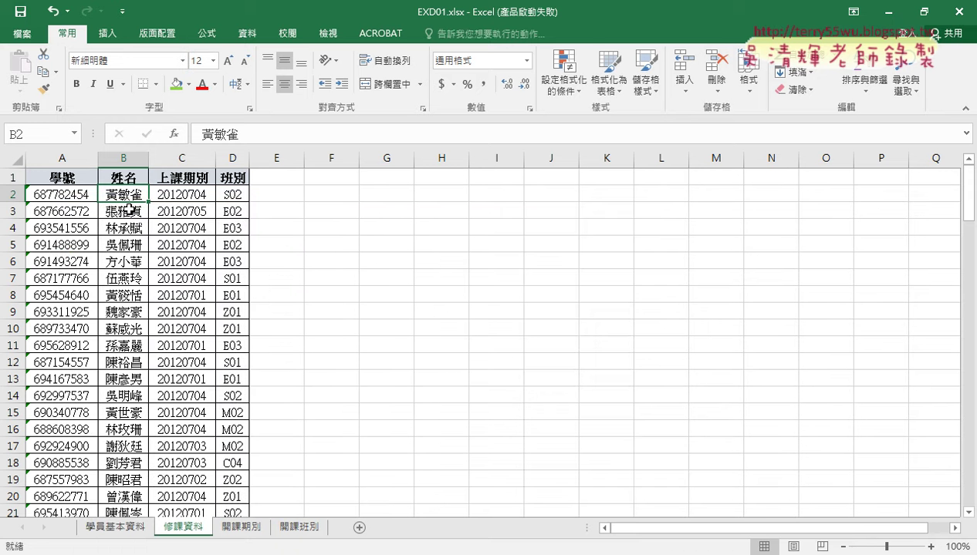
{"action": "left_click", "coordinate": [133, 527]}
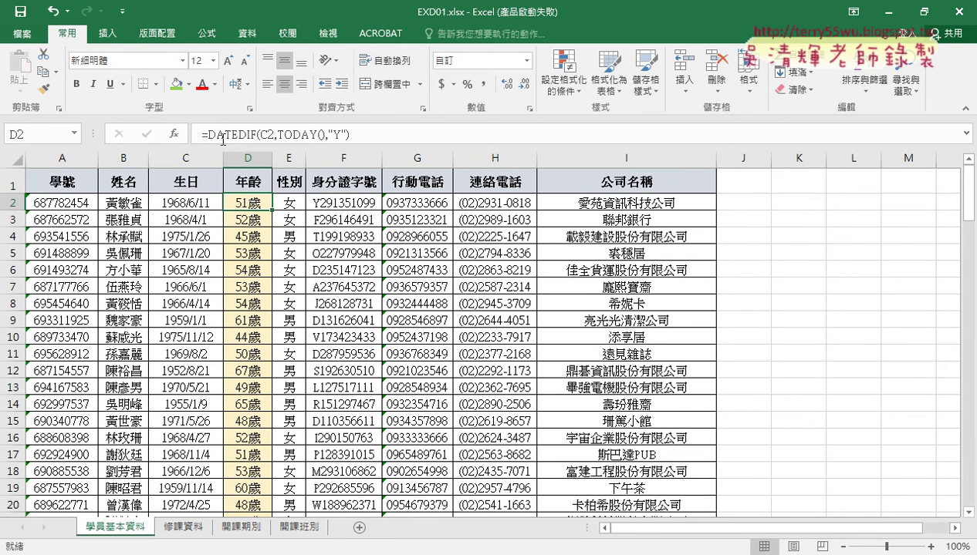
{"action": "left_click", "coordinate": [188, 85]}
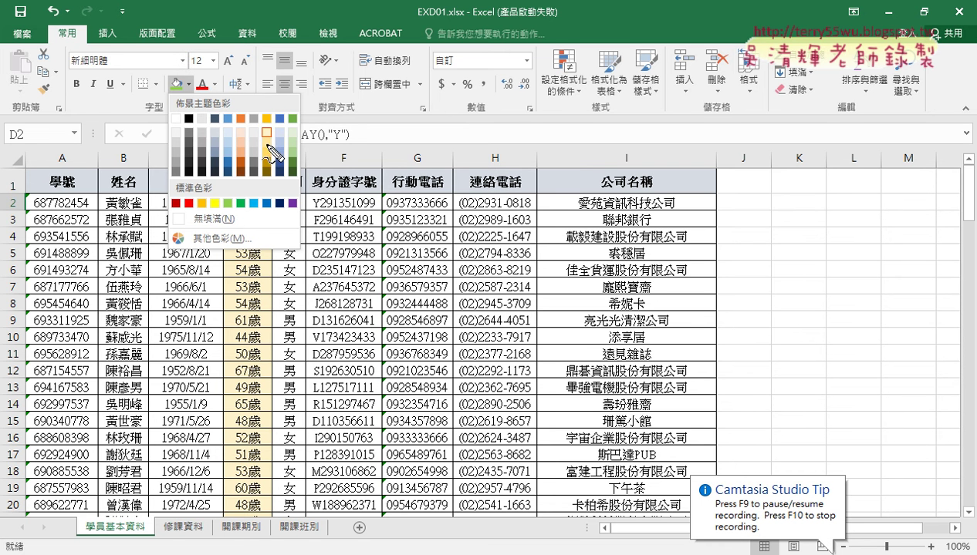
{"action": "mouse_move", "coordinate": [270, 144]}
{"action": "left_mouse_down"}
{"action": "mouse_move", "coordinate": [273, 124]}
{"action": "mouse_move", "coordinate": [302, 118]}
{"action": "mouse_move", "coordinate": [286, 123]}
{"action": "left_mouse_up"}
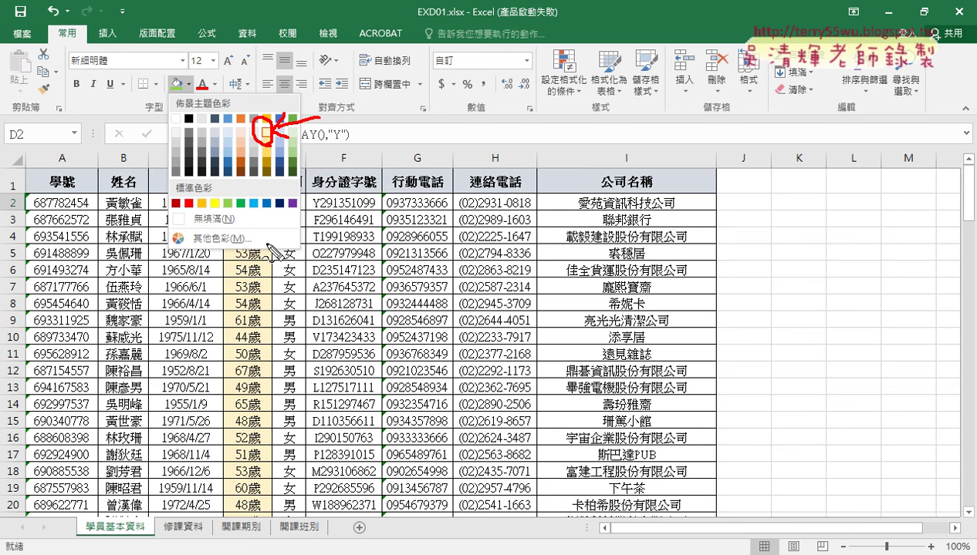
{"action": "key", "text": "Escape"}
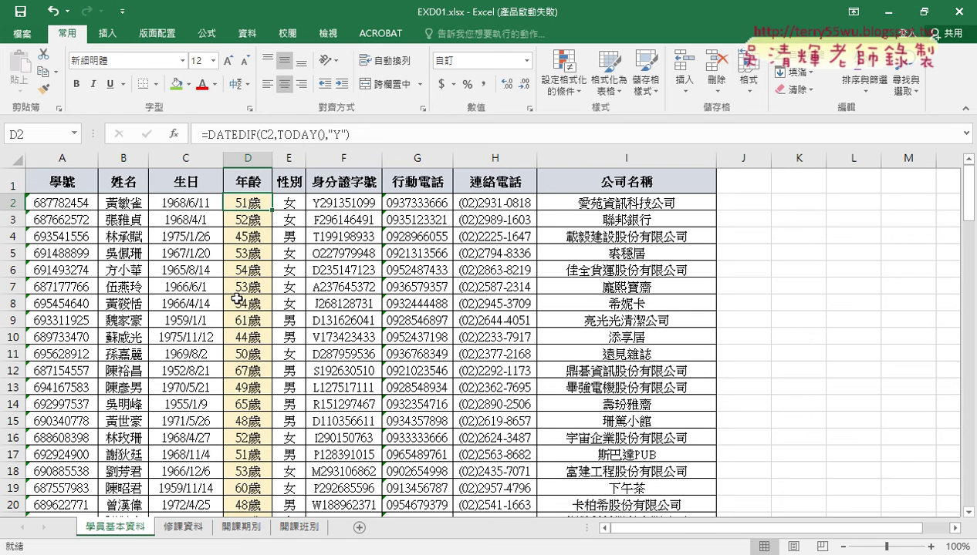
{"action": "left_click", "coordinate": [192, 528]}
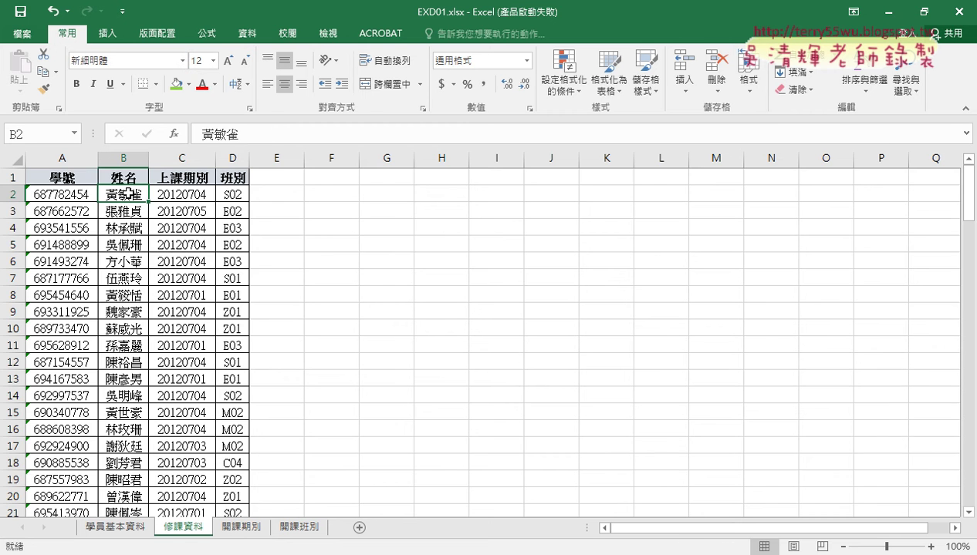
Fill B2:B120 on 修課資料 with light gold (Gold 80%), then switch back to the task PDF.
{"action": "key", "text": "ctrl+shift+Down"}
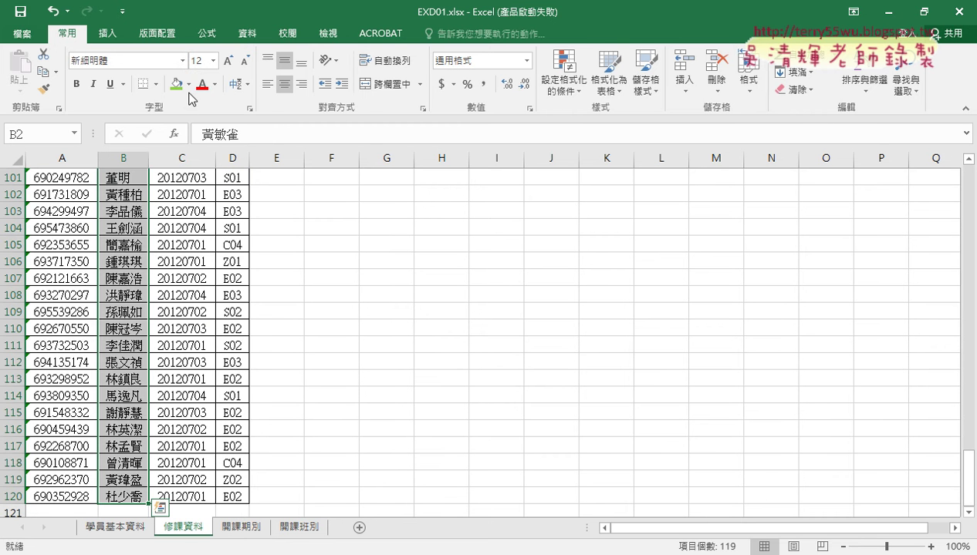
{"action": "left_click", "coordinate": [189, 84]}
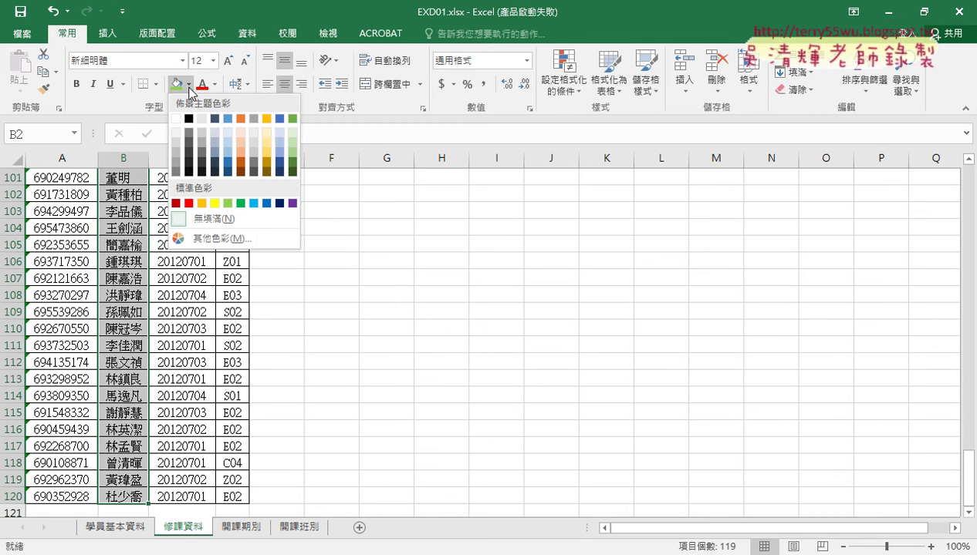
{"action": "left_click", "coordinate": [269, 136]}
{"action": "scroll", "coordinate": [281, 262], "scroll_direction": "up", "scroll_amount": 20}
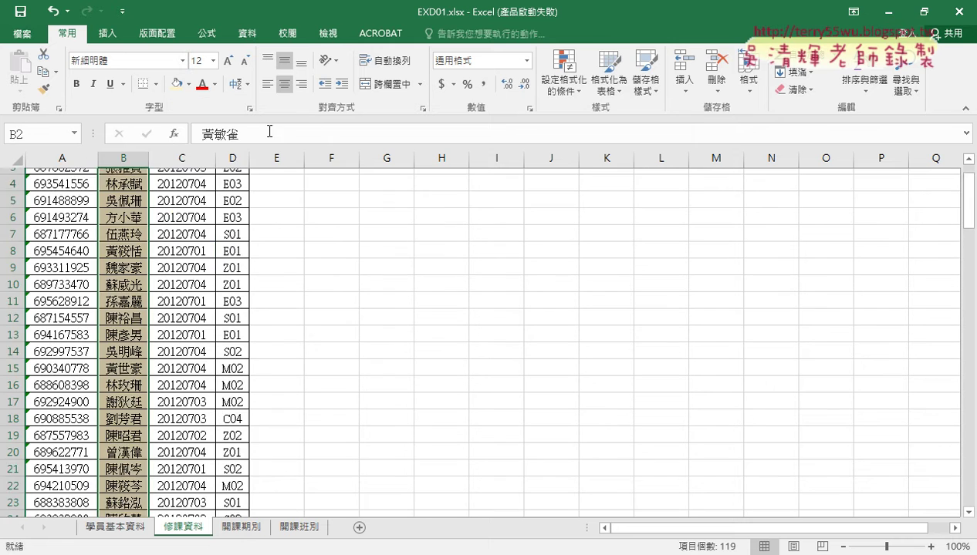
{"action": "key", "text": "alt+Tab"}
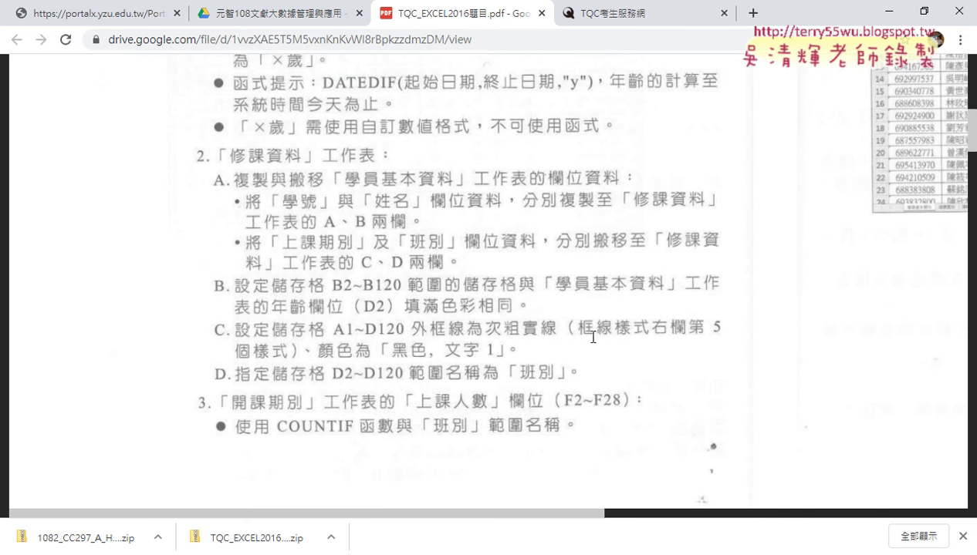
Return to Excel and select the table block A1:D120 on 修課資料.
{"action": "left_click", "coordinate": [890, 11]}
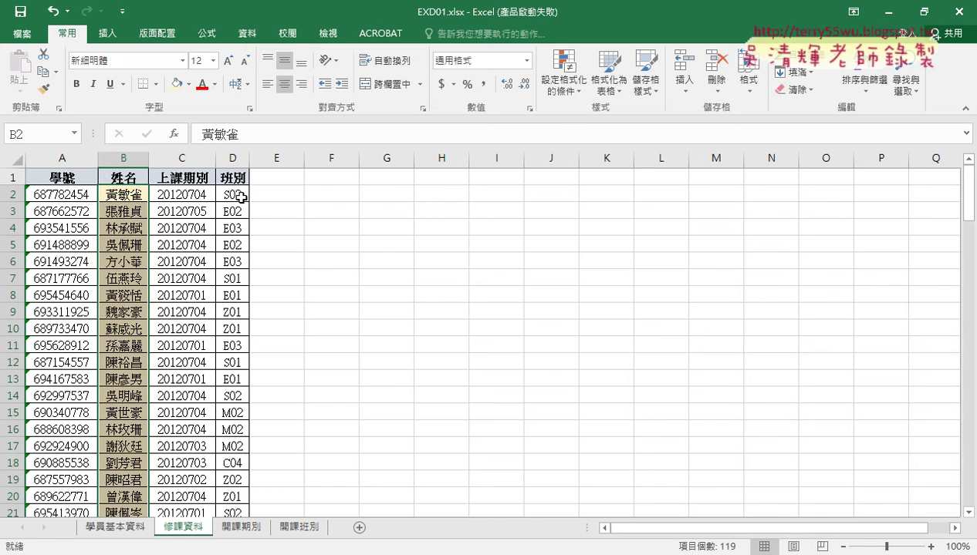
{"action": "left_click", "coordinate": [50, 179]}
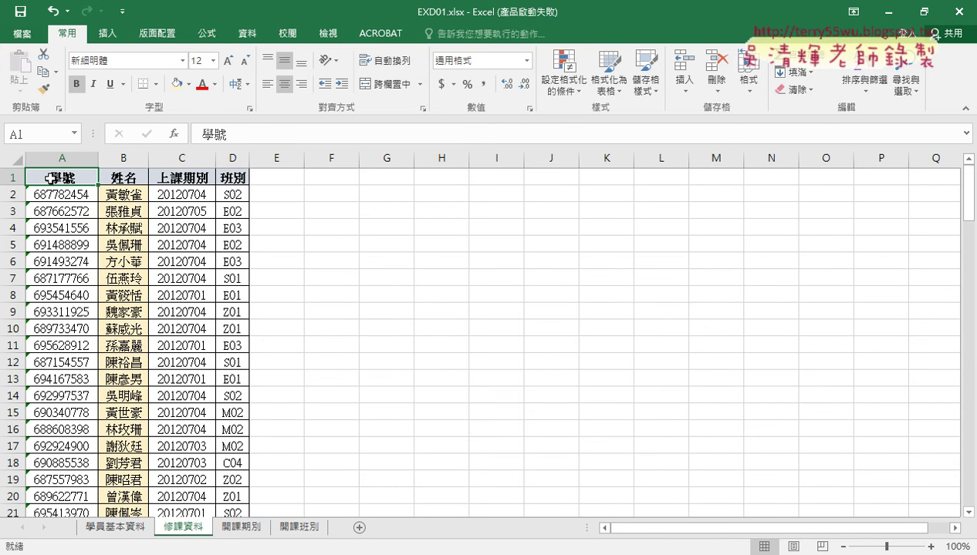
{"action": "key", "text": "ctrl+shift+Right"}
{"action": "key", "text": "ctrl+shift+Down"}
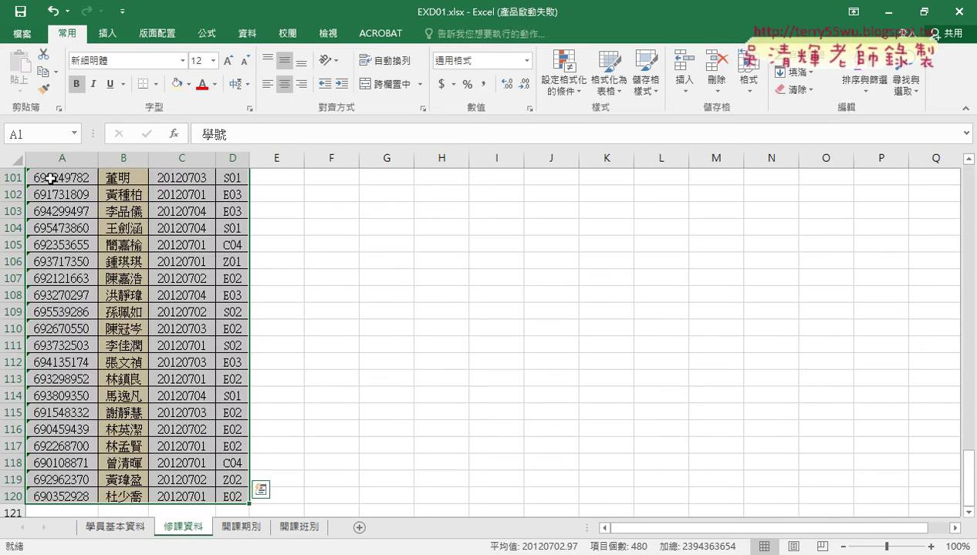
Apply a thick solid black (Black Text 1) outline border to the selected block.
{"action": "left_click", "coordinate": [155, 84]}
{"action": "left_click", "coordinate": [204, 472]}
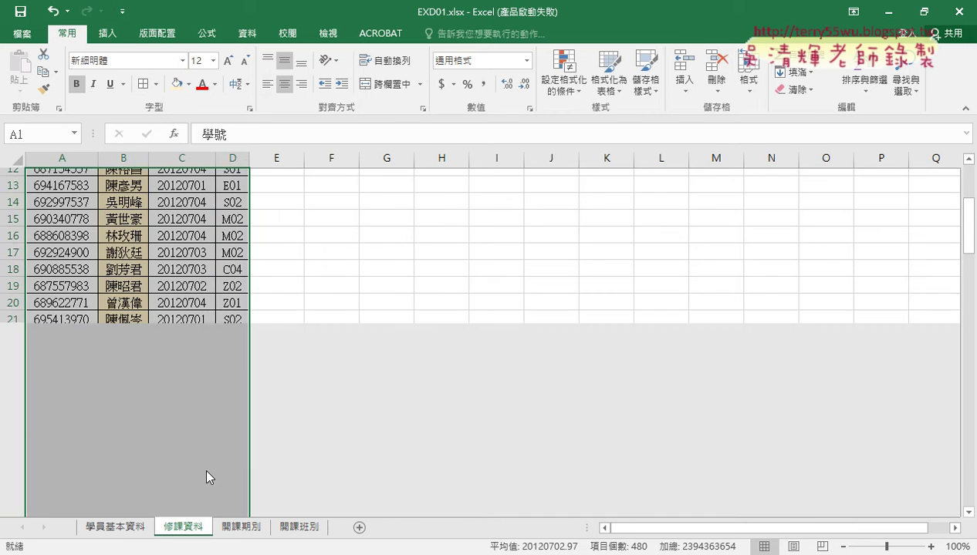
{"action": "left_click_drag", "start_coordinate": [426, 74], "coordinate": [524, 72]}
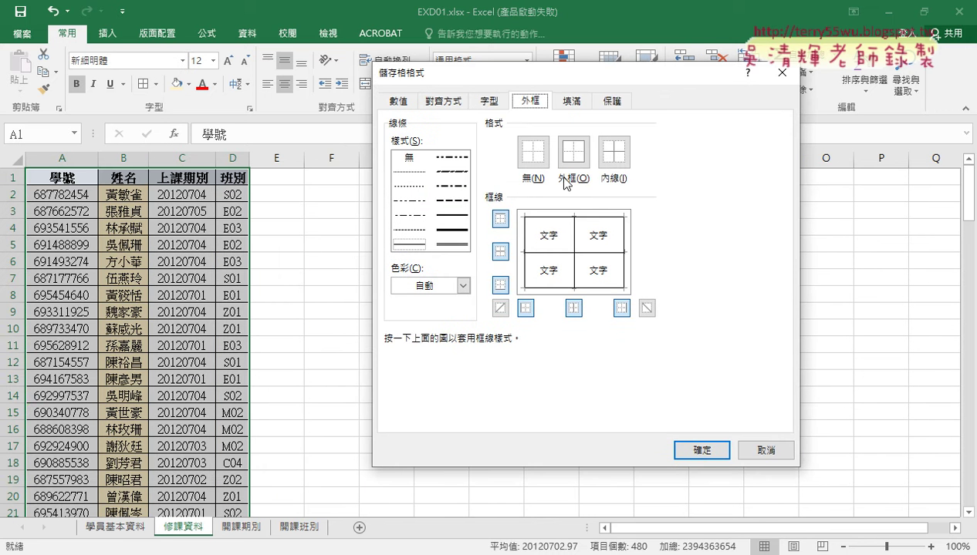
{"action": "left_click", "coordinate": [451, 230]}
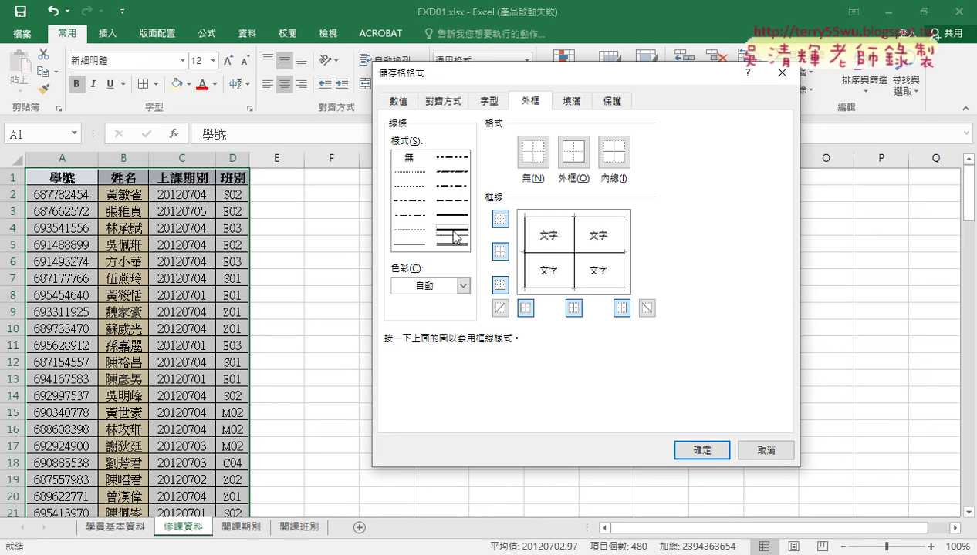
{"action": "left_click", "coordinate": [462, 287]}
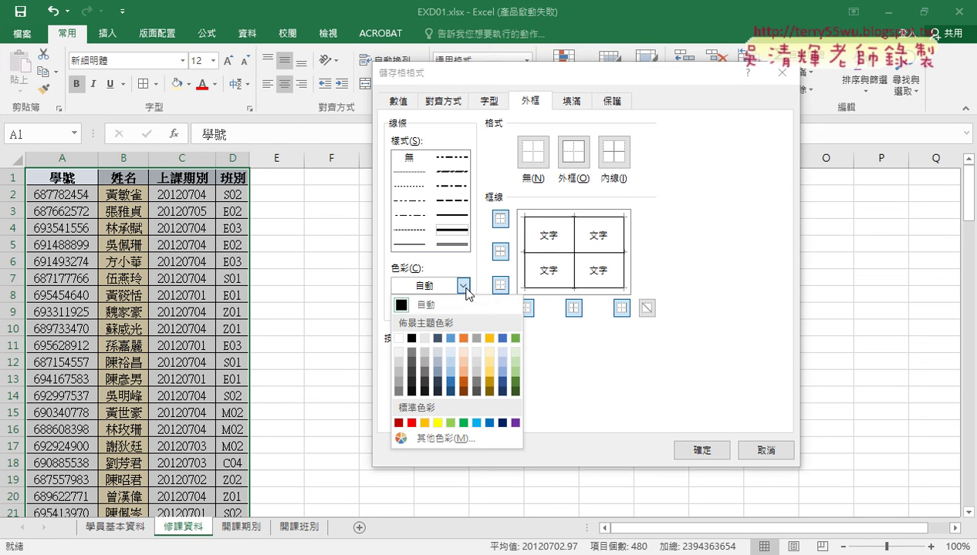
{"action": "left_click", "coordinate": [412, 340]}
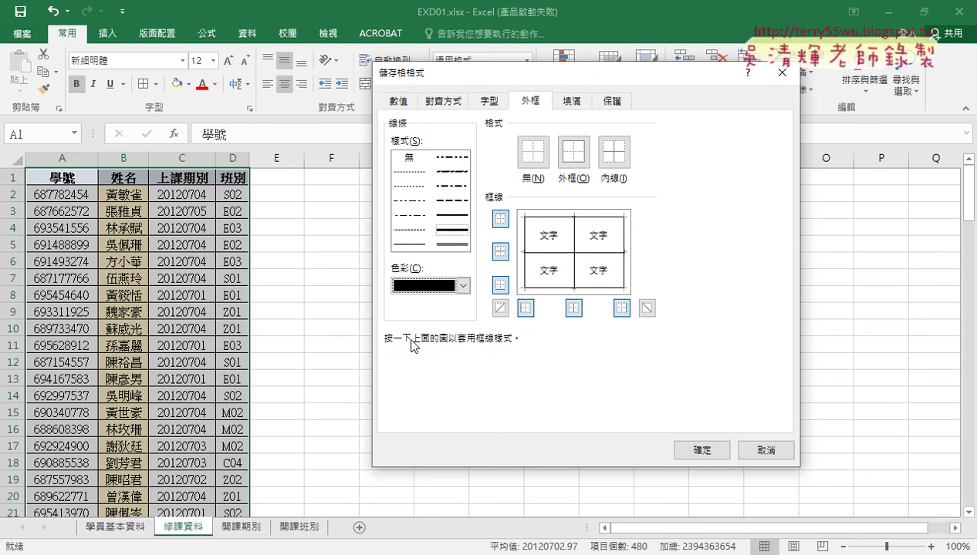
{"action": "left_click", "coordinate": [581, 158]}
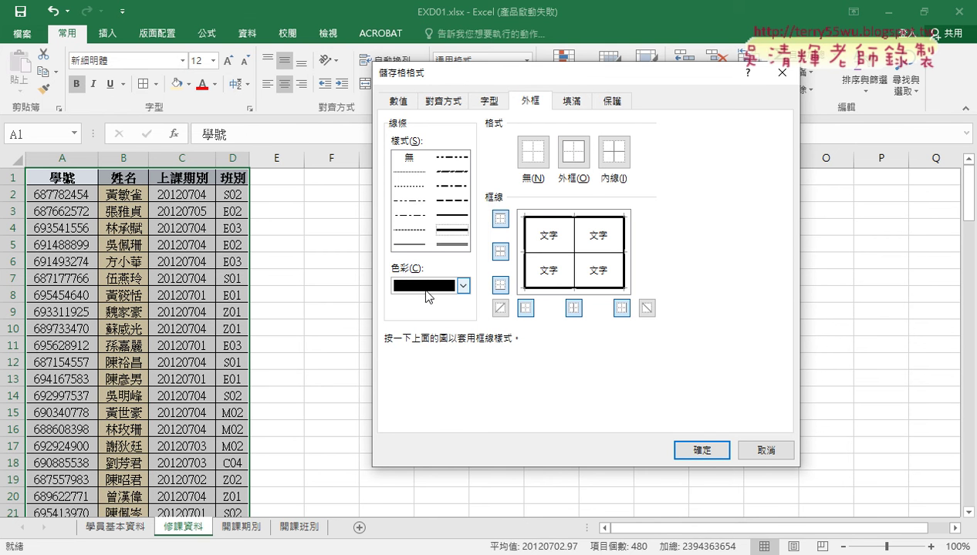
{"action": "left_click", "coordinate": [699, 445]}
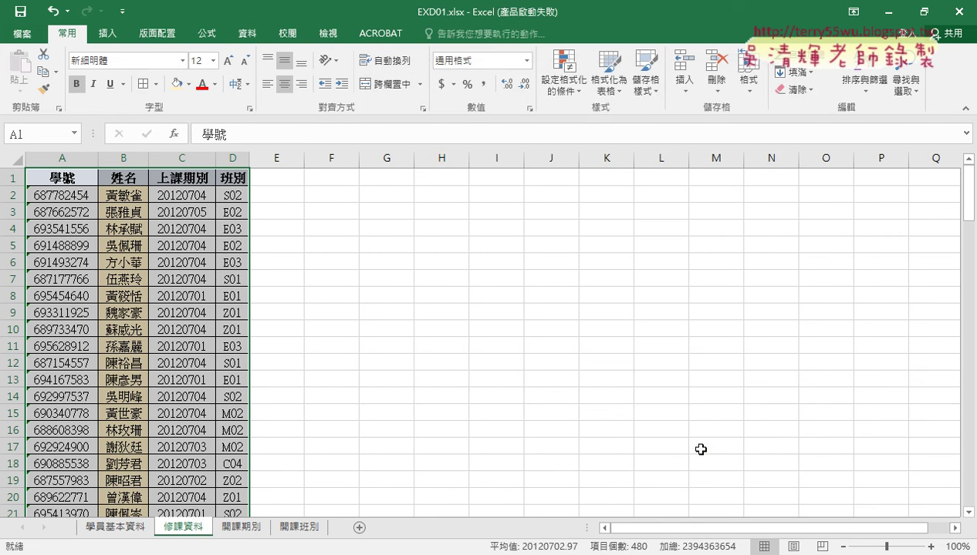
{"action": "key", "text": "alt+Tab"}
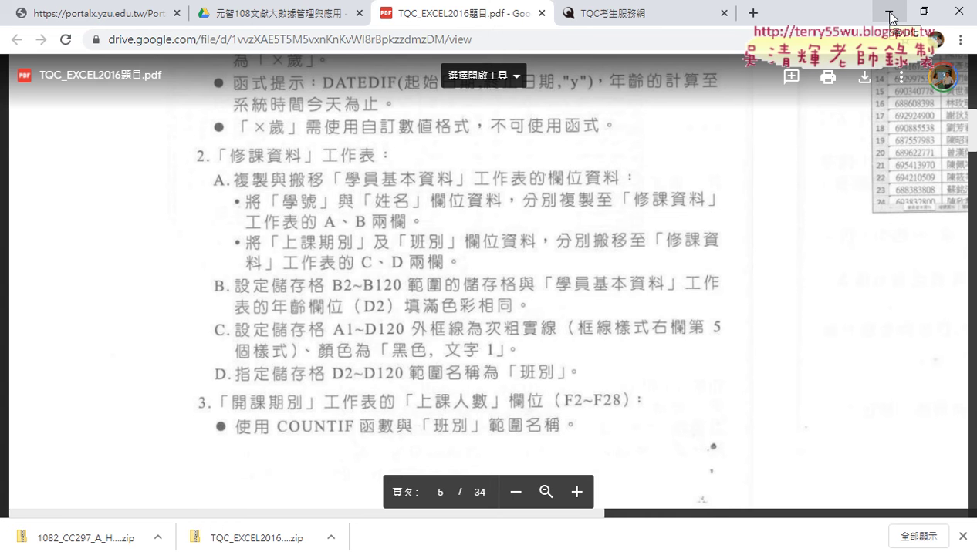
{"action": "left_click", "coordinate": [891, 15]}
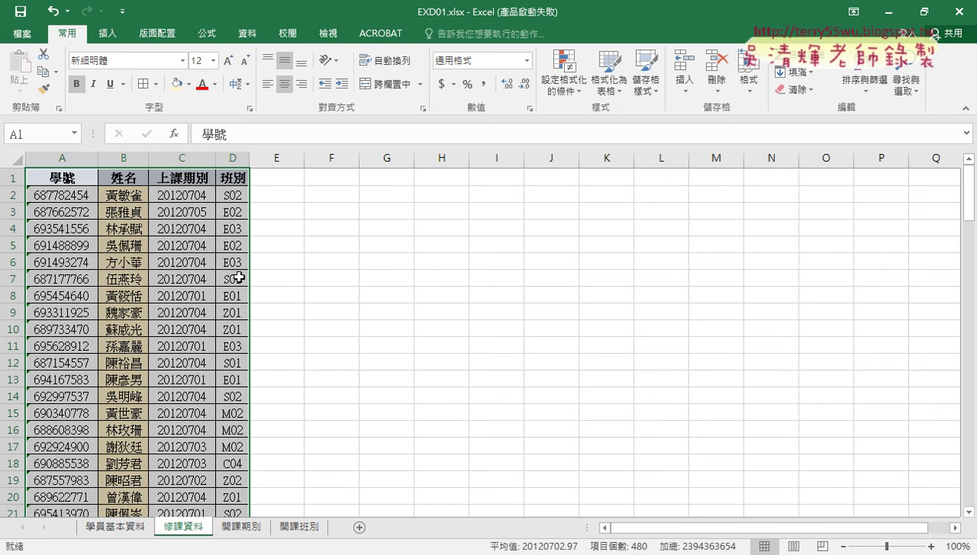
{"action": "left_click", "coordinate": [241, 195]}
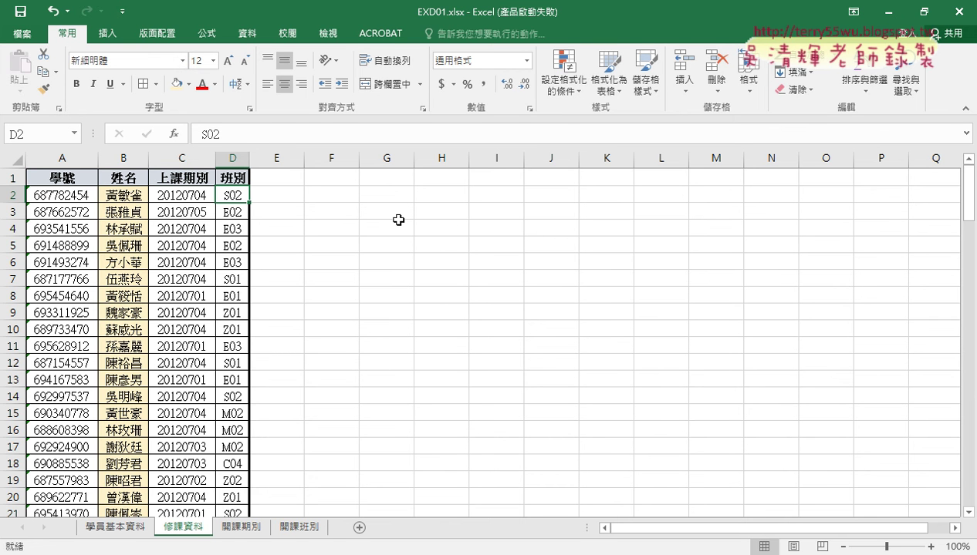
Select the 班別 header in D1 and exit header editing.
{"action": "left_click", "coordinate": [233, 178]}
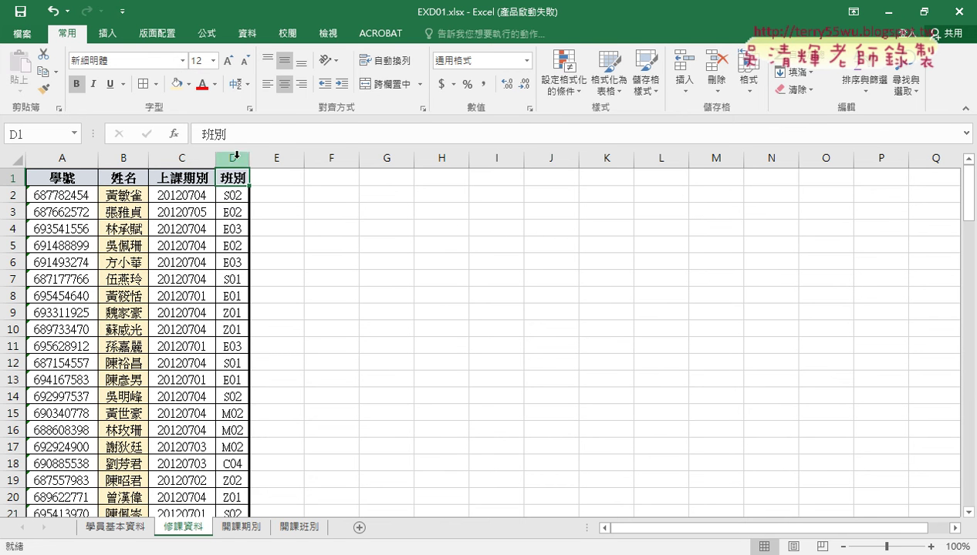
{"action": "left_click_drag", "start_coordinate": [227, 134], "coordinate": [200, 134]}
{"action": "right_click", "coordinate": [243, 134]}
{"action": "left_click", "coordinate": [404, 264]}
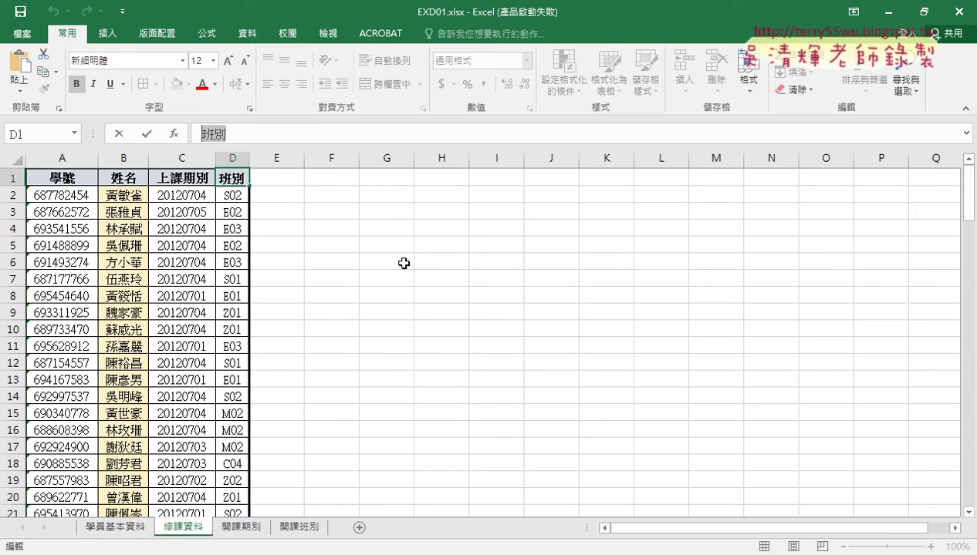
{"action": "left_click", "coordinate": [394, 260]}
Select the class codes D2:D120 and mark up column D with temporary annotations.
{"action": "left_click", "coordinate": [236, 196]}
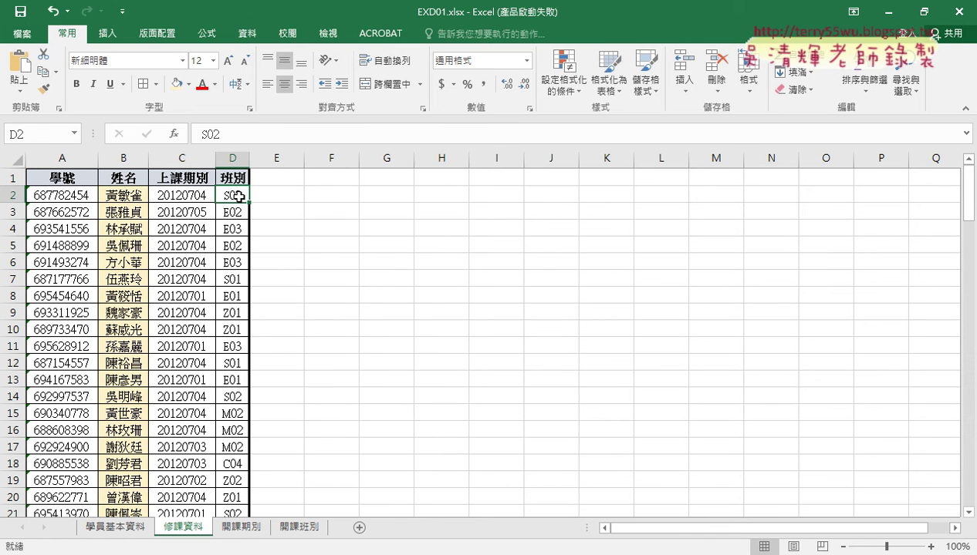
{"action": "key", "text": "ctrl+shift+Down"}
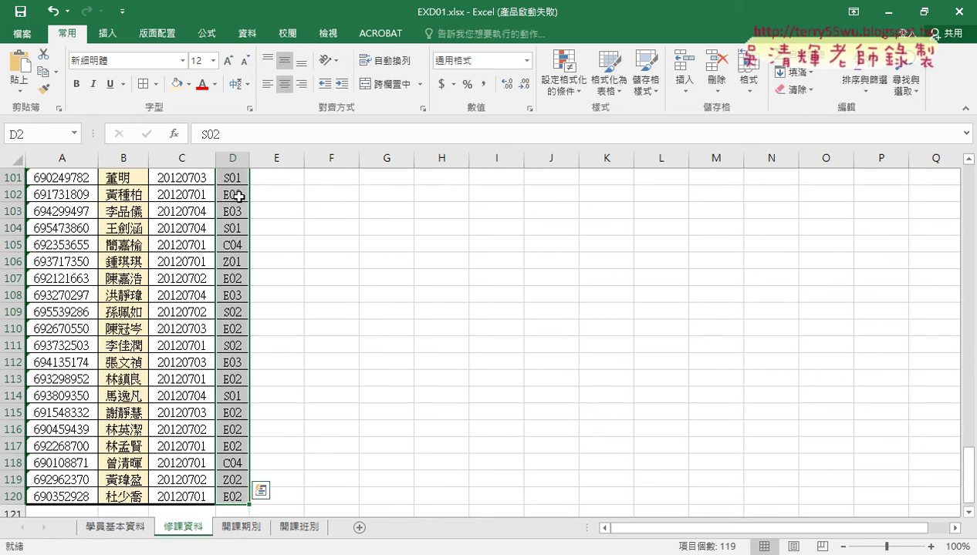
{"action": "scroll", "coordinate": [239, 198], "scroll_direction": "up", "scroll_amount": 6}
{"action": "scroll", "coordinate": [239, 197], "scroll_direction": "up", "scroll_amount": 13}
{"action": "scroll", "coordinate": [239, 198], "scroll_direction": "up", "scroll_amount": 15}
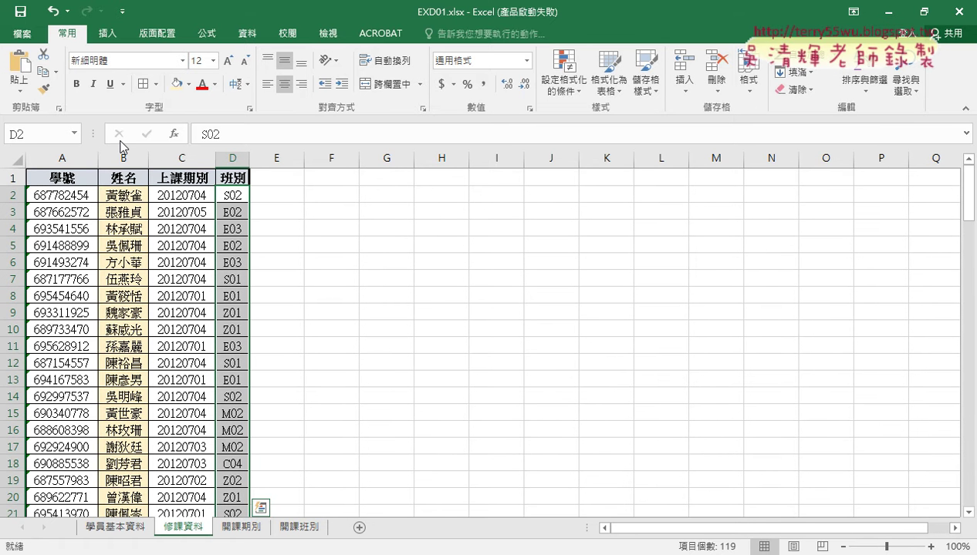
{"action": "mouse_move", "coordinate": [210, 187]}
{"action": "left_mouse_down"}
{"action": "mouse_move", "coordinate": [210, 254]}
{"action": "mouse_move", "coordinate": [257, 248]}
{"action": "mouse_move", "coordinate": [228, 303]}
{"action": "left_mouse_up"}
{"action": "left_click_drag", "start_coordinate": [223, 293], "coordinate": [245, 284]}
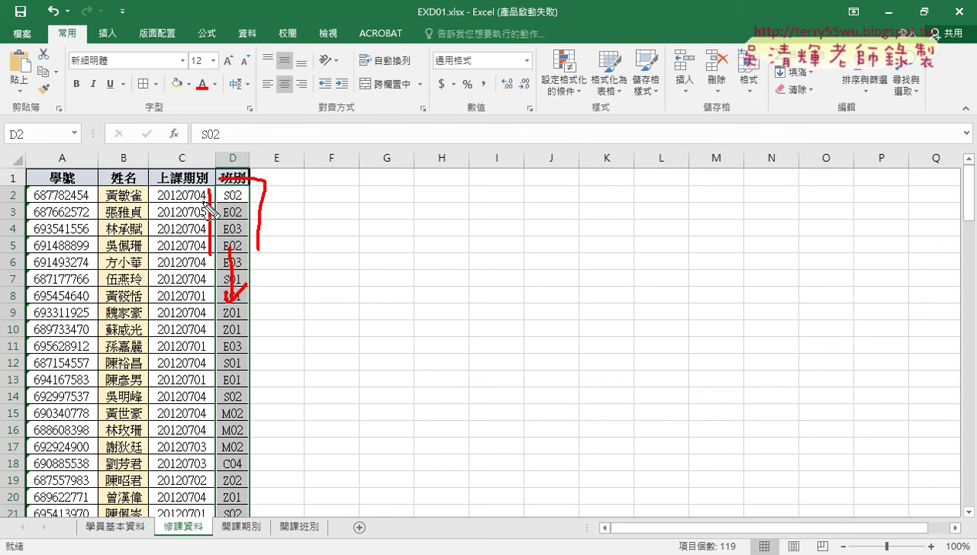
{"action": "mouse_move", "coordinate": [227, 179]}
{"action": "left_mouse_down"}
{"action": "mouse_move", "coordinate": [87, 139]}
{"action": "mouse_move", "coordinate": [96, 133]}
{"action": "mouse_move", "coordinate": [82, 142]}
{"action": "left_mouse_up"}
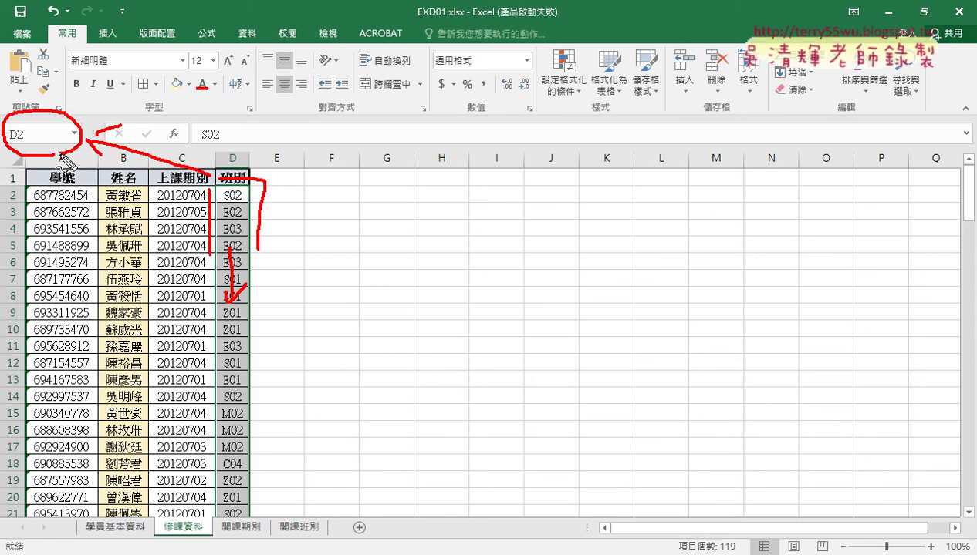
{"action": "key", "text": "Escape"}
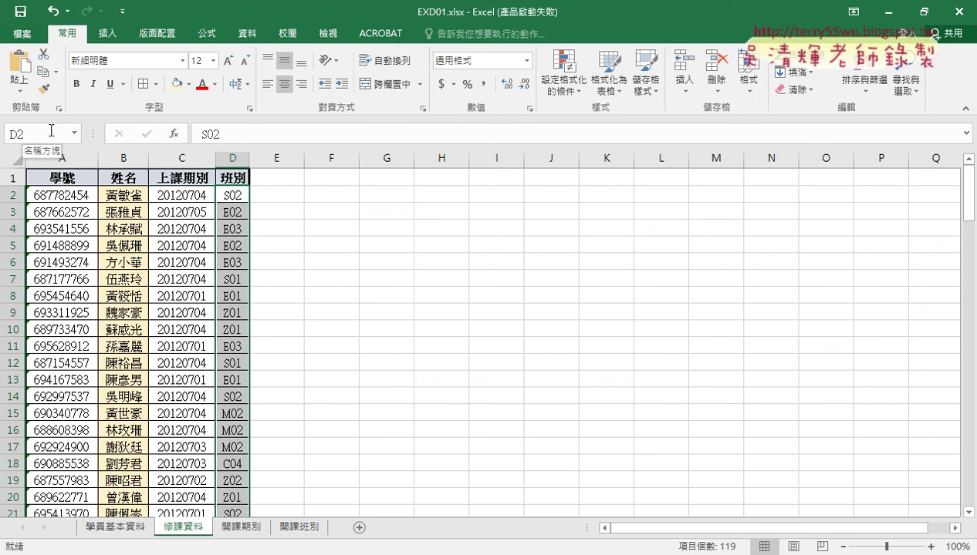
Name the selected range D2:D120 '班別' through the Name Box.
{"action": "left_click", "coordinate": [48, 135]}
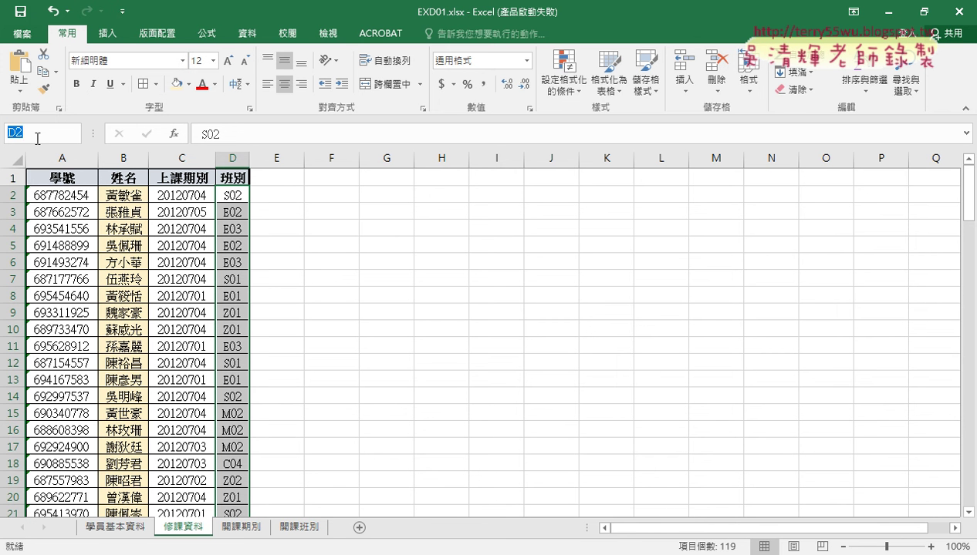
{"action": "type", "text": "班別"}
{"action": "key", "text": "Return"}
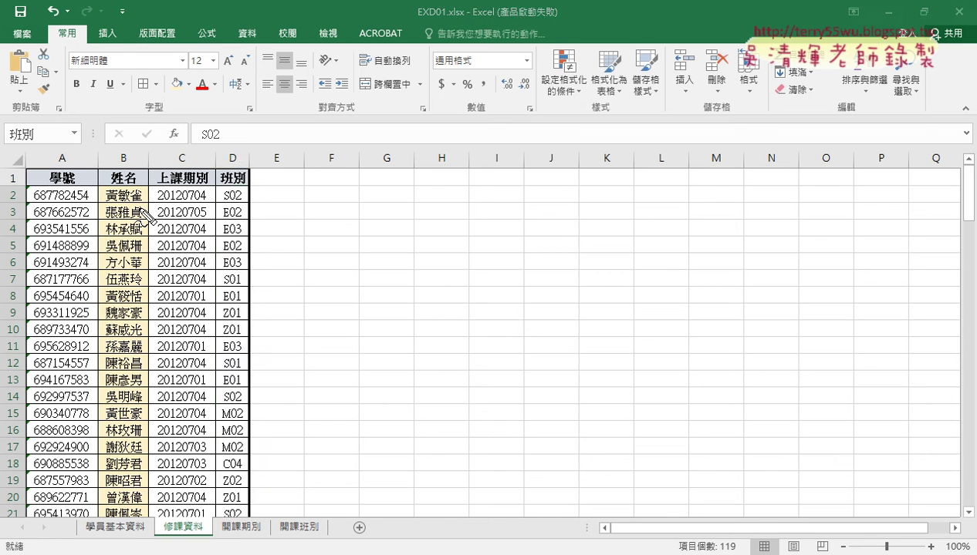
Annotate the sheet, clear the markings, and return to the exam instructions PDF.
{"action": "mouse_move", "coordinate": [77, 74]}
{"action": "left_mouse_down"}
{"action": "mouse_move", "coordinate": [139, 79]}
{"action": "mouse_move", "coordinate": [103, 143]}
{"action": "left_mouse_up"}
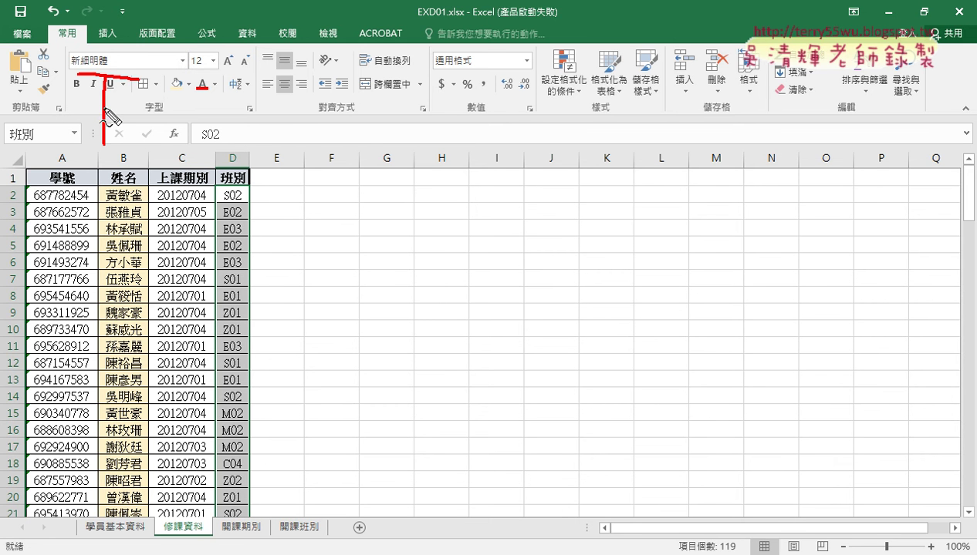
{"action": "left_click_drag", "start_coordinate": [105, 102], "coordinate": [136, 103]}
{"action": "left_click_drag", "start_coordinate": [147, 81], "coordinate": [158, 122]}
{"action": "mouse_move", "coordinate": [189, 183]}
{"action": "left_mouse_down"}
{"action": "mouse_move", "coordinate": [48, 38]}
{"action": "mouse_move", "coordinate": [202, 69]}
{"action": "mouse_move", "coordinate": [202, 183]}
{"action": "left_mouse_up"}
{"action": "key", "text": "Escape"}
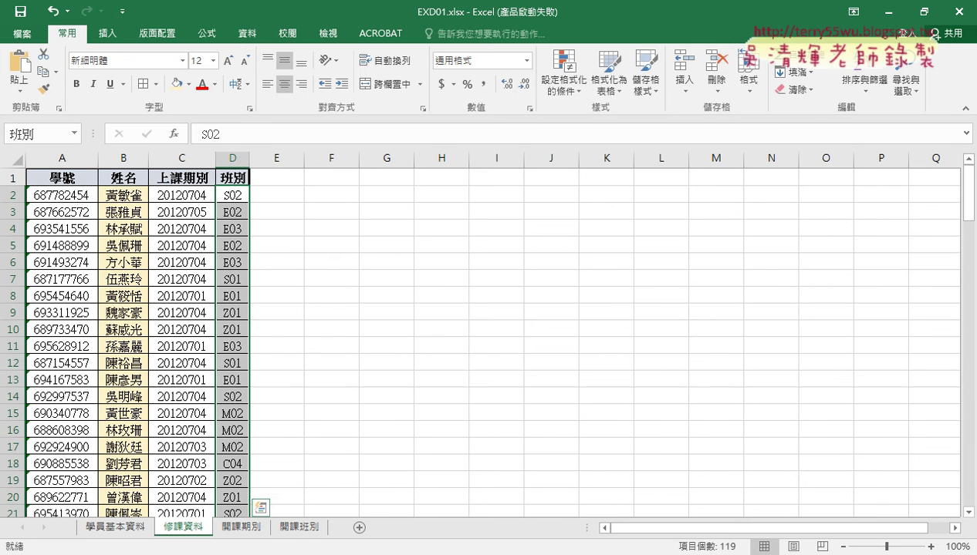
{"action": "left_click", "coordinate": [187, 552]}
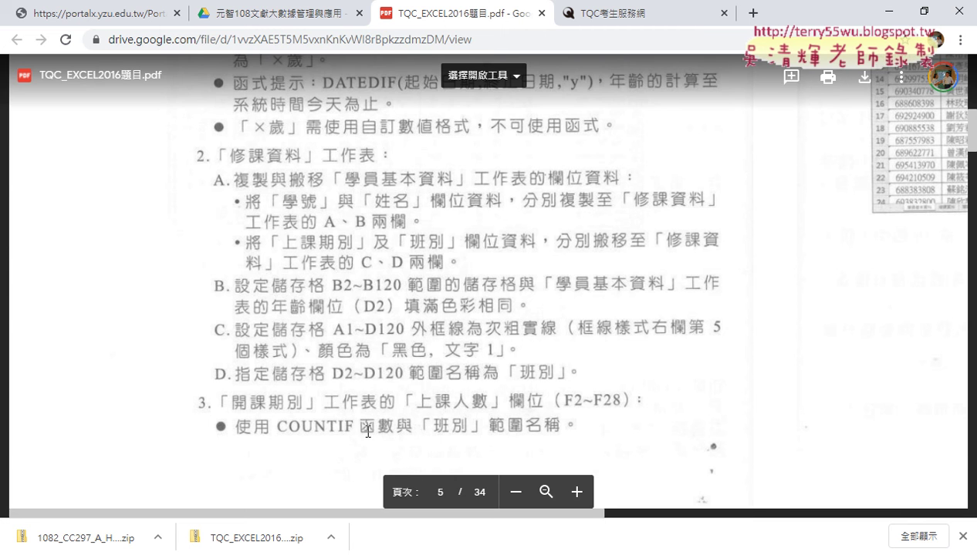
Read through the PDF's COUNTIF task, then switch back to the EXD01.xlsx workbook.
{"action": "left_click_drag", "start_coordinate": [599, 516], "coordinate": [870, 527]}
{"action": "scroll", "coordinate": [718, 487], "scroll_direction": "up", "scroll_amount": 5}
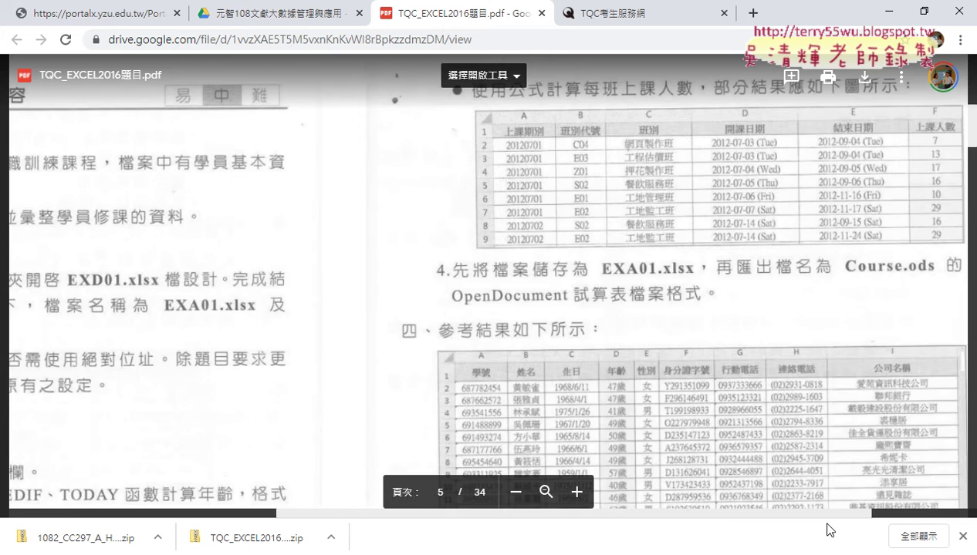
{"action": "scroll", "coordinate": [770, 404], "scroll_direction": "up", "scroll_amount": 1}
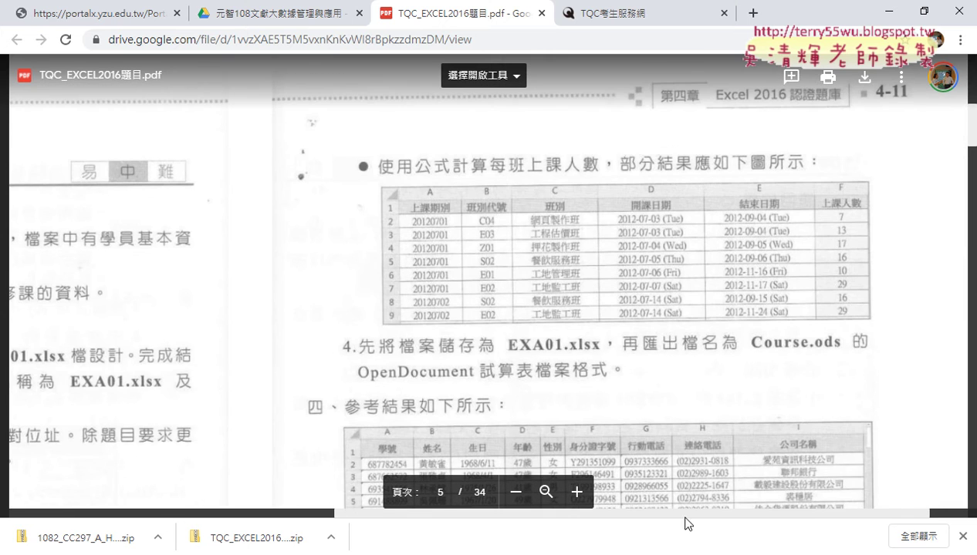
{"action": "left_click_drag", "start_coordinate": [687, 523], "coordinate": [431, 528]}
{"action": "scroll", "coordinate": [383, 368], "scroll_direction": "down", "scroll_amount": 5}
{"action": "scroll", "coordinate": [383, 367], "scroll_direction": "left", "scroll_amount": 2}
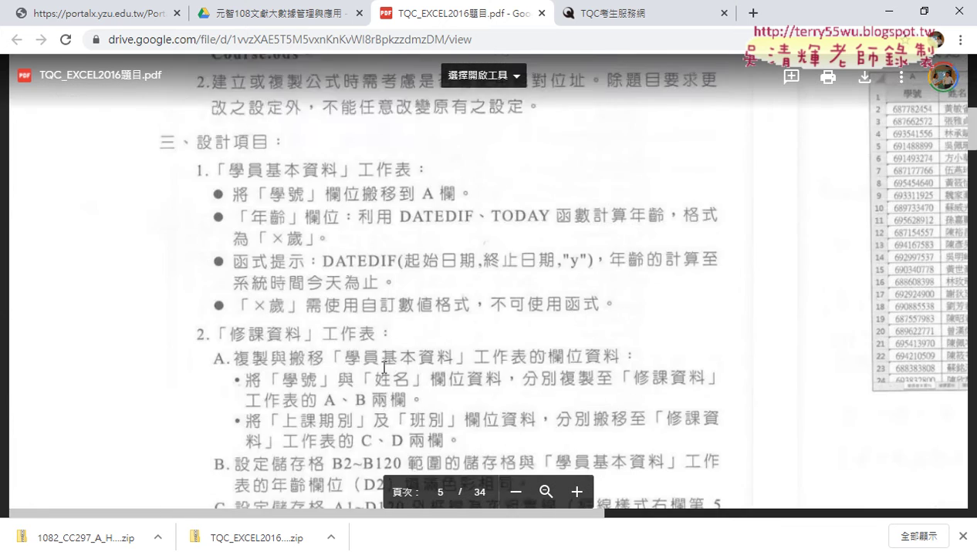
{"action": "scroll", "coordinate": [384, 368], "scroll_direction": "down", "scroll_amount": 1}
{"action": "scroll", "coordinate": [383, 368], "scroll_direction": "down", "scroll_amount": 2}
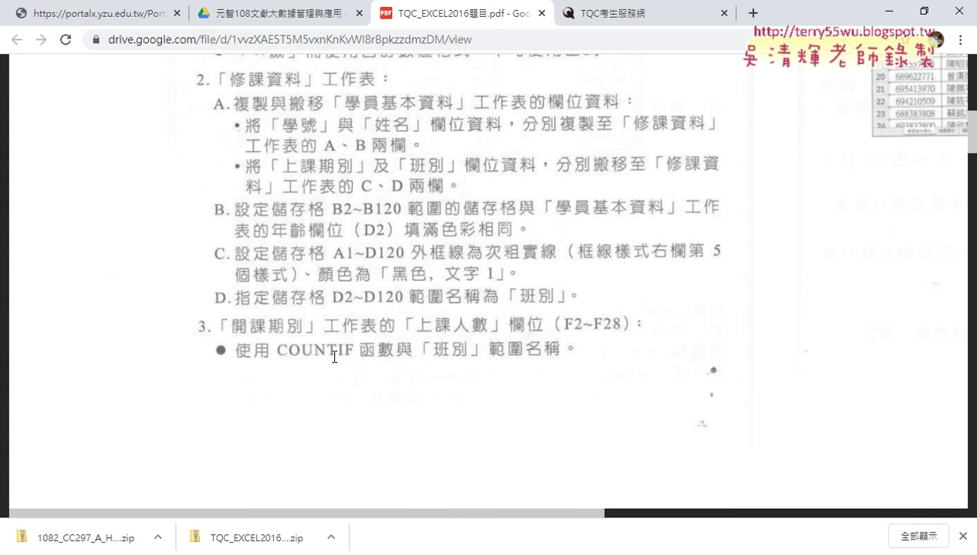
{"action": "mouse_move", "coordinate": [243, 554]}
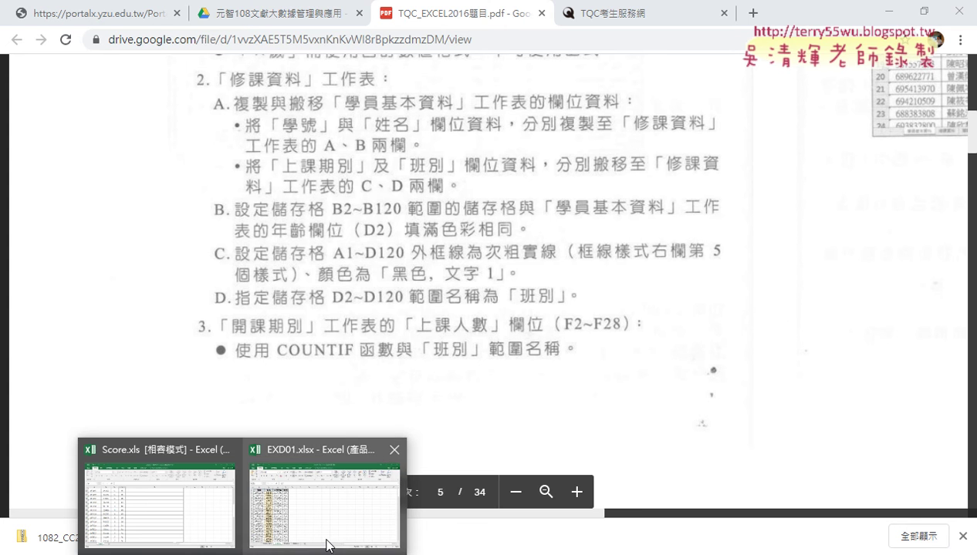
{"action": "left_click", "coordinate": [333, 516]}
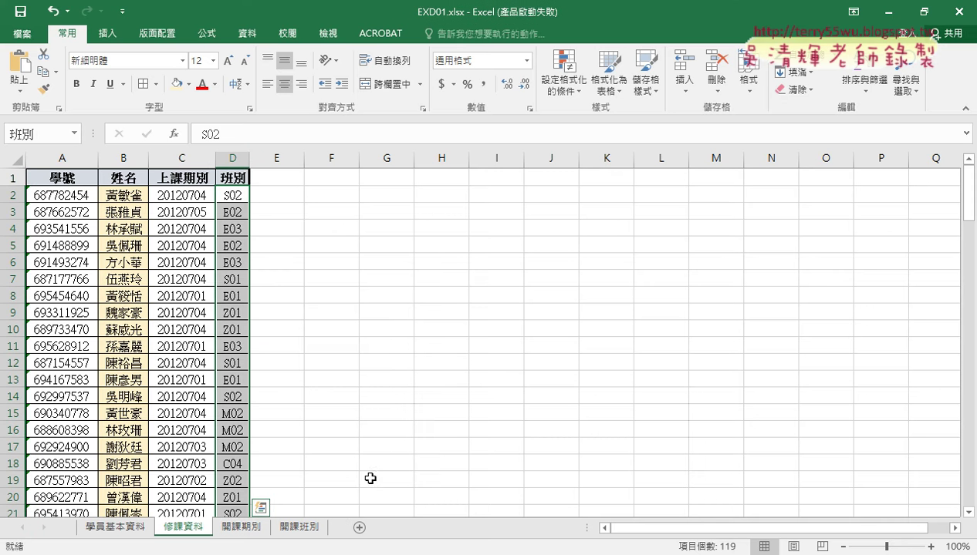
{"action": "left_click", "coordinate": [251, 526]}
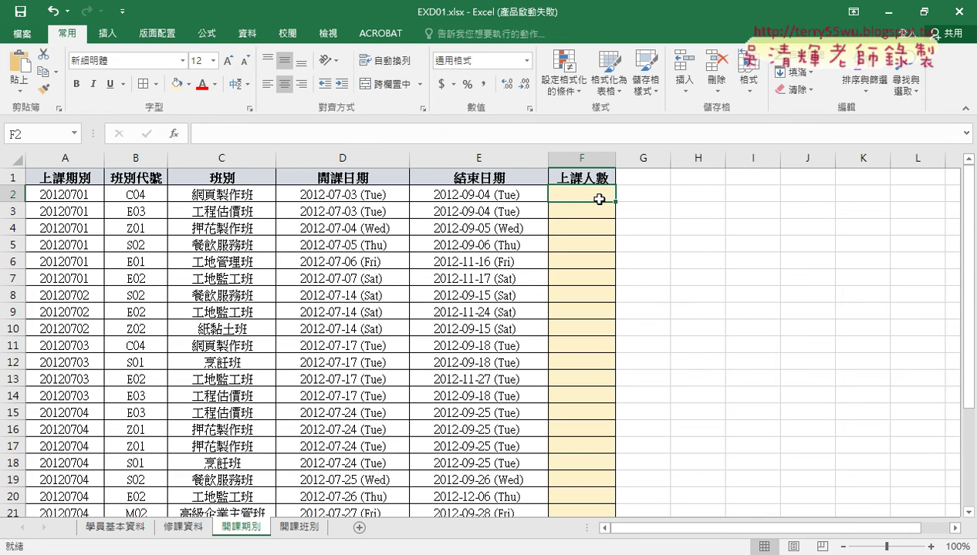
{"action": "left_click", "coordinate": [140, 197]}
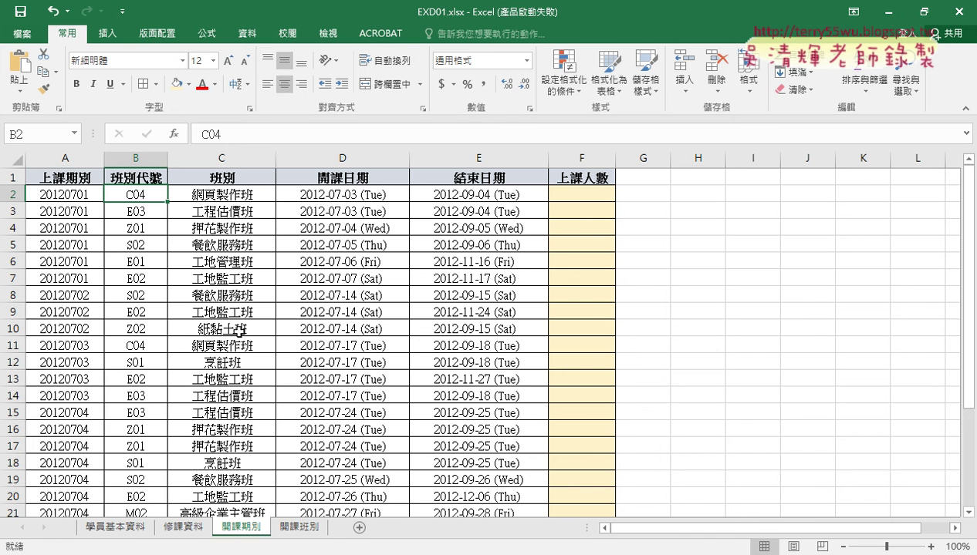
{"action": "left_click", "coordinate": [182, 529]}
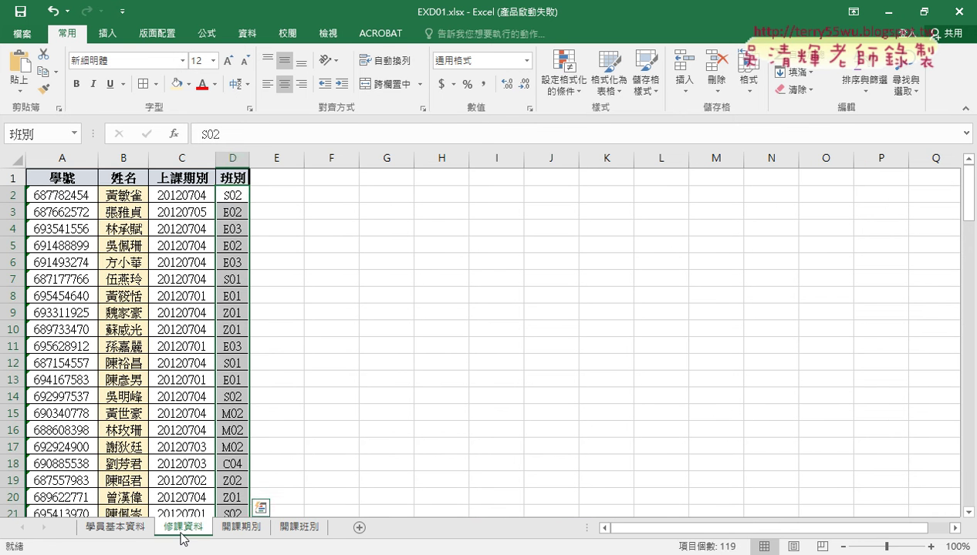
{"action": "left_click", "coordinate": [233, 158]}
{"action": "left_click", "coordinate": [240, 207]}
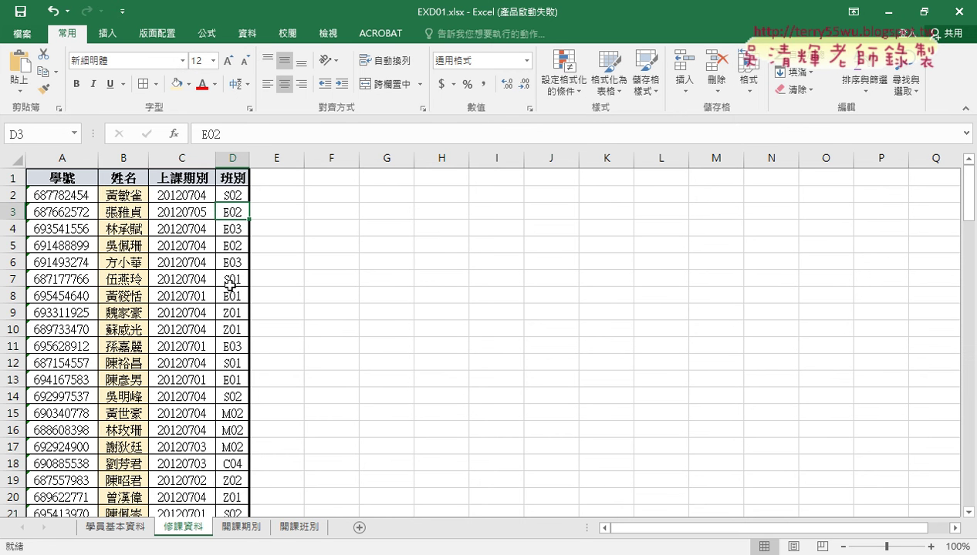
{"action": "scroll", "coordinate": [229, 308], "scroll_direction": "down", "scroll_amount": 2}
{"action": "scroll", "coordinate": [229, 308], "scroll_direction": "up", "scroll_amount": 2}
{"action": "scroll", "coordinate": [236, 317], "scroll_direction": "down", "scroll_amount": 2}
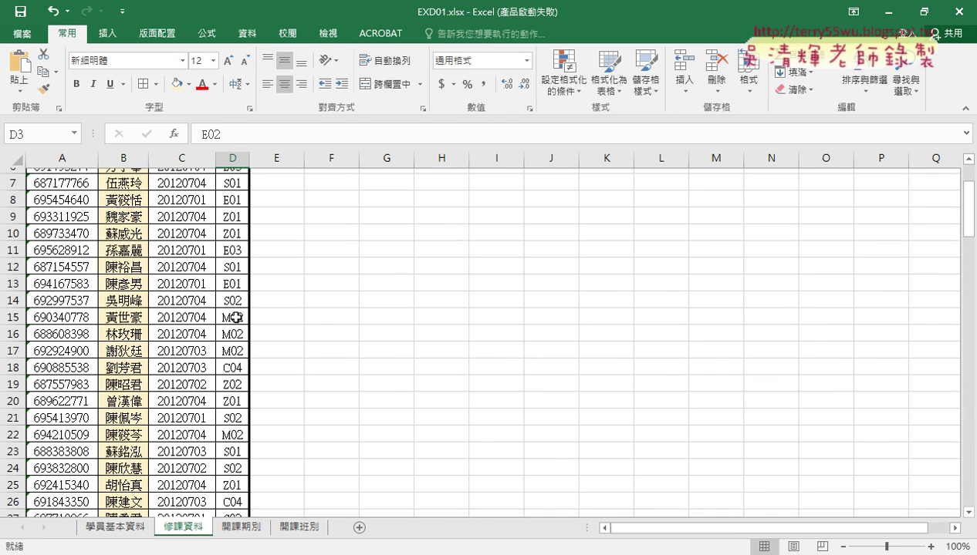
{"action": "left_click", "coordinate": [238, 362]}
{"action": "scroll", "coordinate": [321, 378], "scroll_direction": "down", "scroll_amount": 1}
{"action": "scroll", "coordinate": [320, 378], "scroll_direction": "down", "scroll_amount": 1}
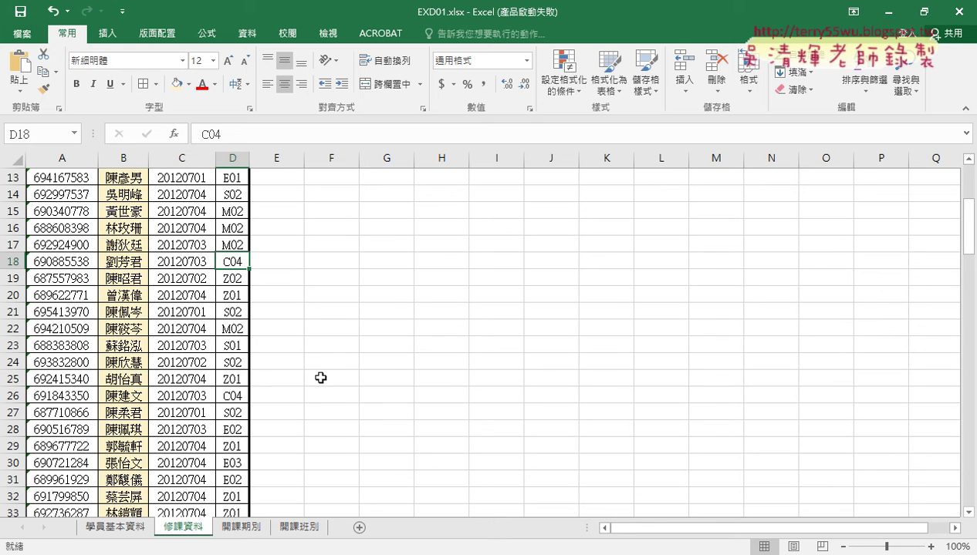
{"action": "left_click", "coordinate": [233, 396]}
{"action": "scroll", "coordinate": [266, 396], "scroll_direction": "down", "scroll_amount": 2}
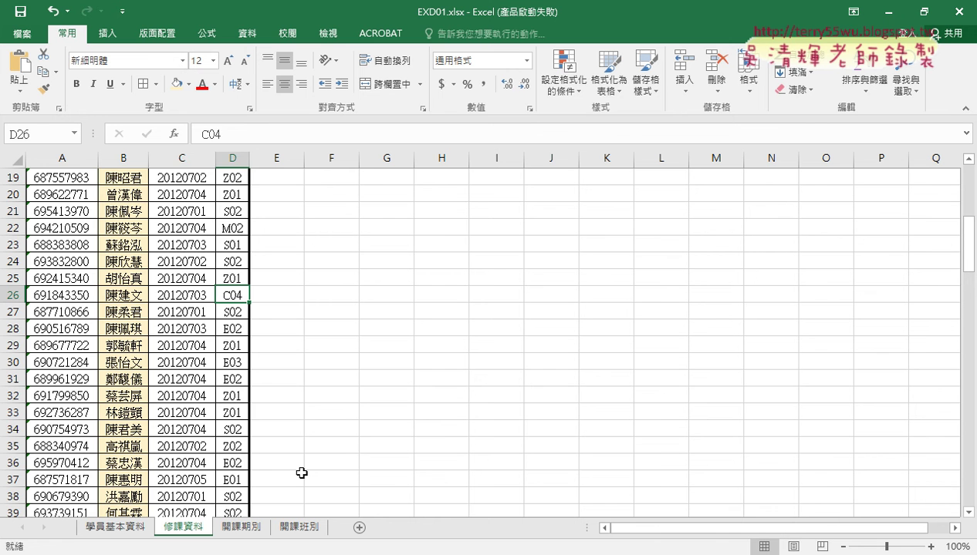
{"action": "scroll", "coordinate": [302, 473], "scroll_direction": "up", "scroll_amount": 6}
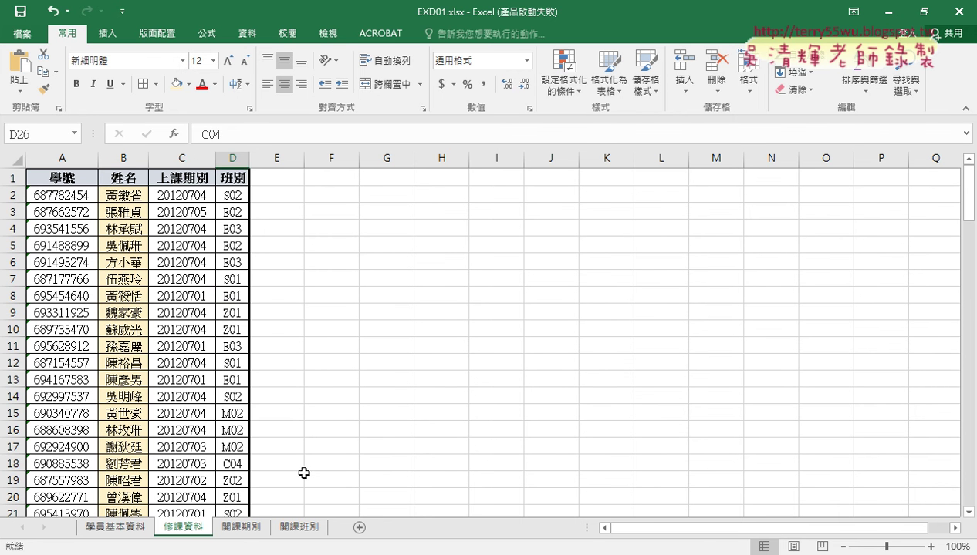
{"action": "left_click", "coordinate": [233, 158]}
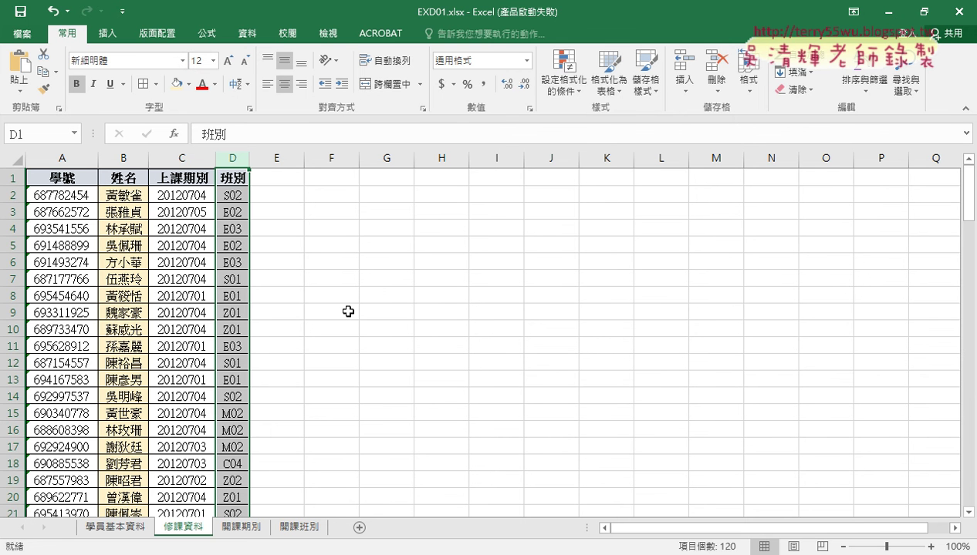
On 開課期別 select F2 and open Insert Function filtered to the 統計 category.
{"action": "left_click", "coordinate": [244, 529]}
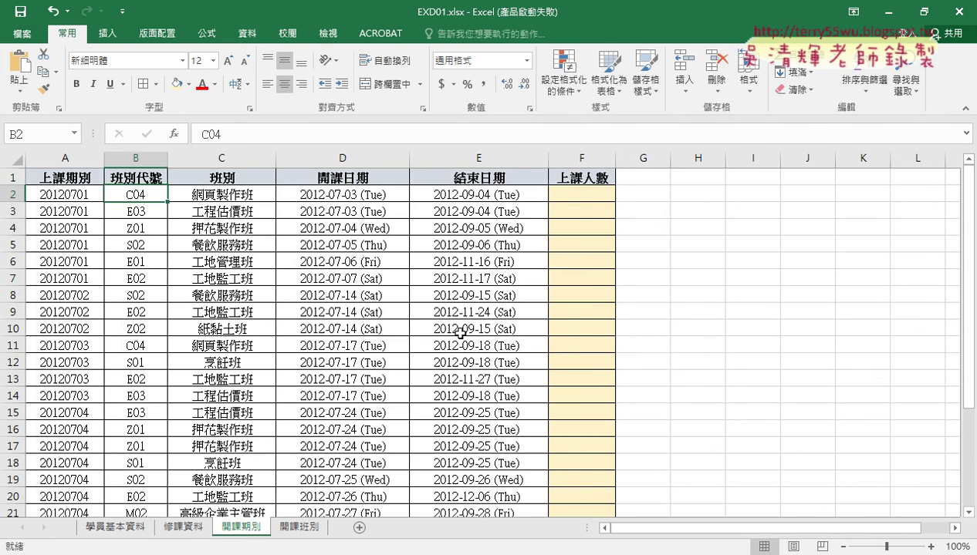
{"action": "left_click", "coordinate": [592, 194]}
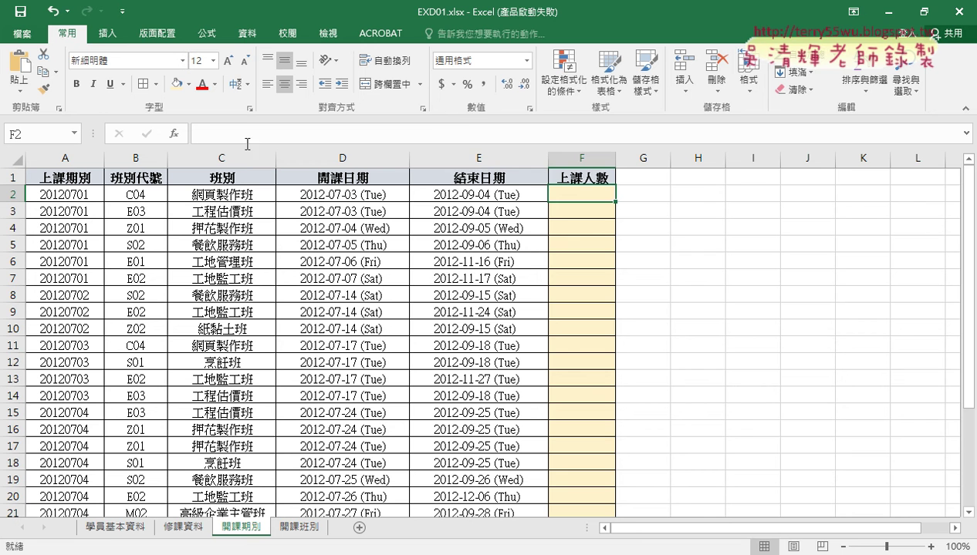
{"action": "left_click", "coordinate": [174, 134]}
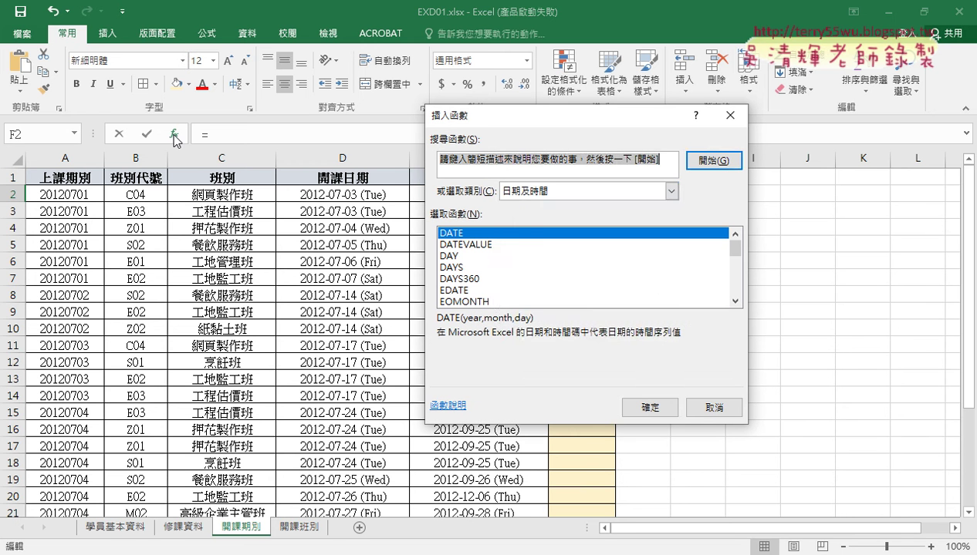
{"action": "left_click", "coordinate": [588, 190]}
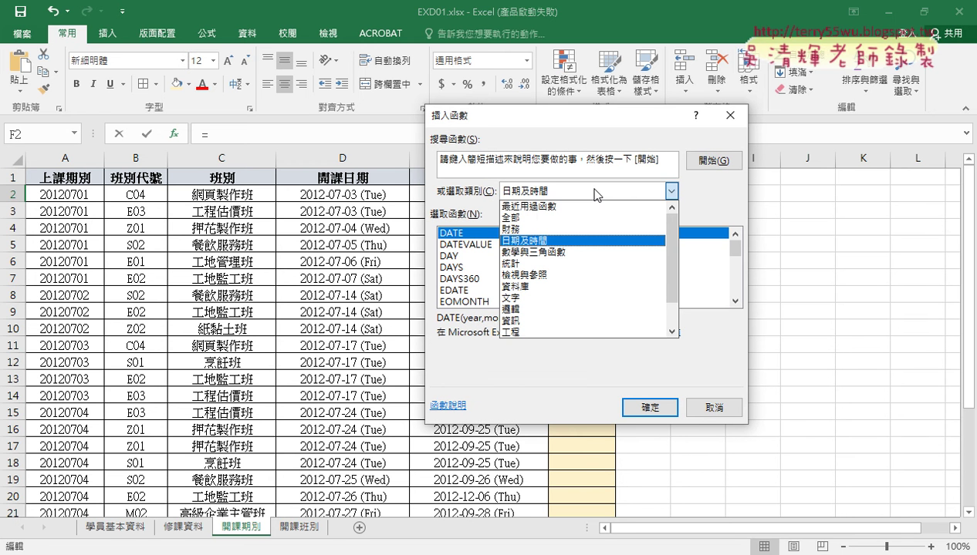
{"action": "left_click", "coordinate": [582, 263]}
Scroll down the statistical function list and select COUNTIF.
{"action": "left_click", "coordinate": [734, 302]}
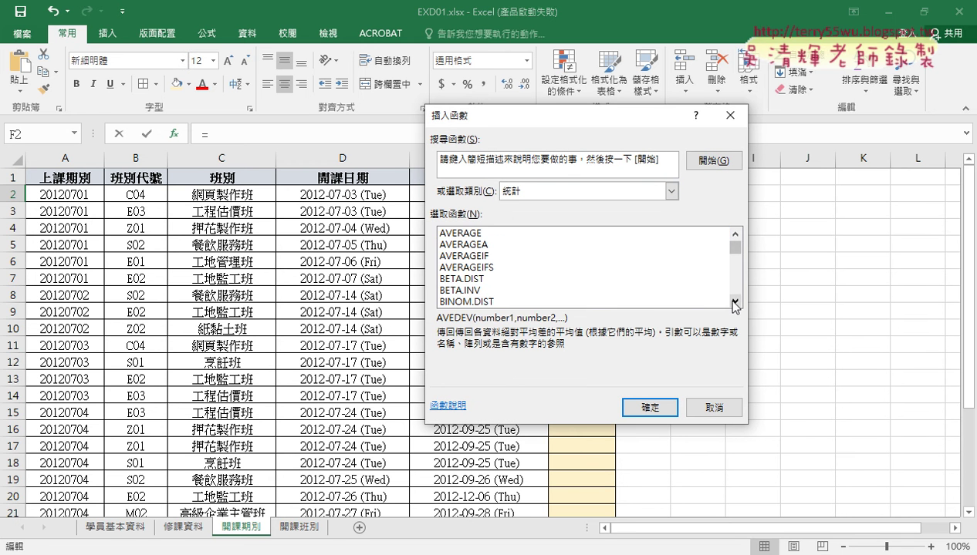
{"action": "left_click", "coordinate": [733, 302]}
{"action": "left_click", "coordinate": [734, 302]}
{"action": "left_click", "coordinate": [734, 302]}
{"action": "left_click", "coordinate": [734, 303]}
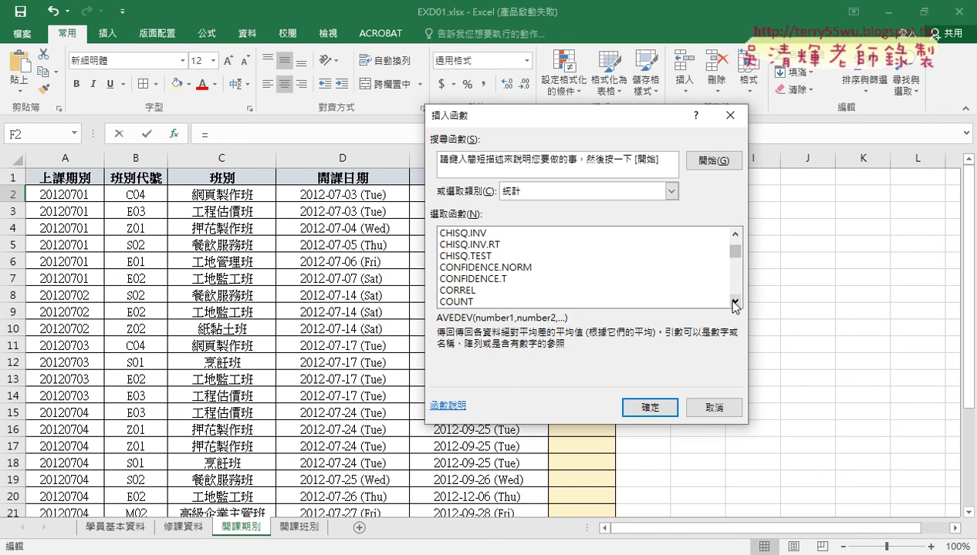
{"action": "left_click", "coordinate": [734, 302]}
{"action": "left_click", "coordinate": [733, 302]}
{"action": "left_click", "coordinate": [734, 302]}
{"action": "left_click", "coordinate": [734, 303]}
{"action": "left_click", "coordinate": [734, 302]}
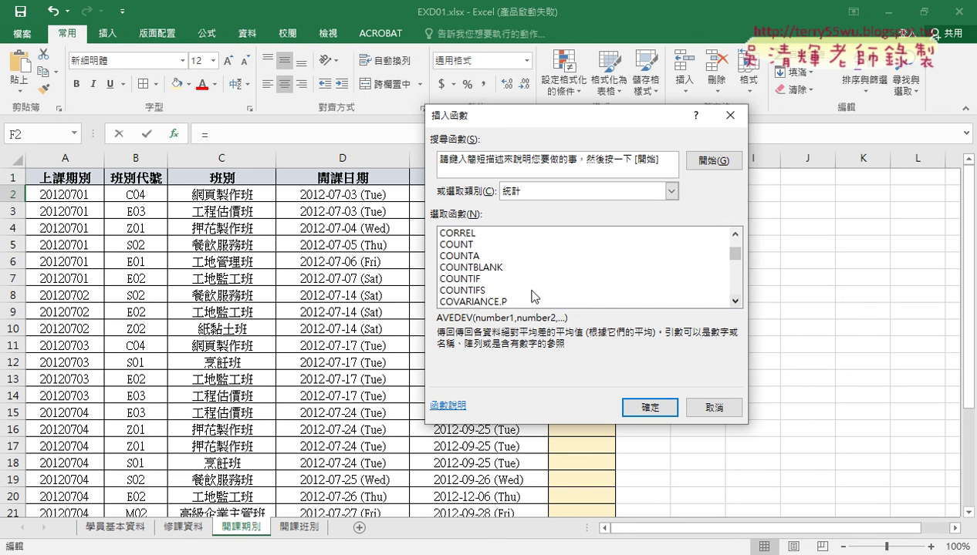
{"action": "left_click", "coordinate": [476, 279]}
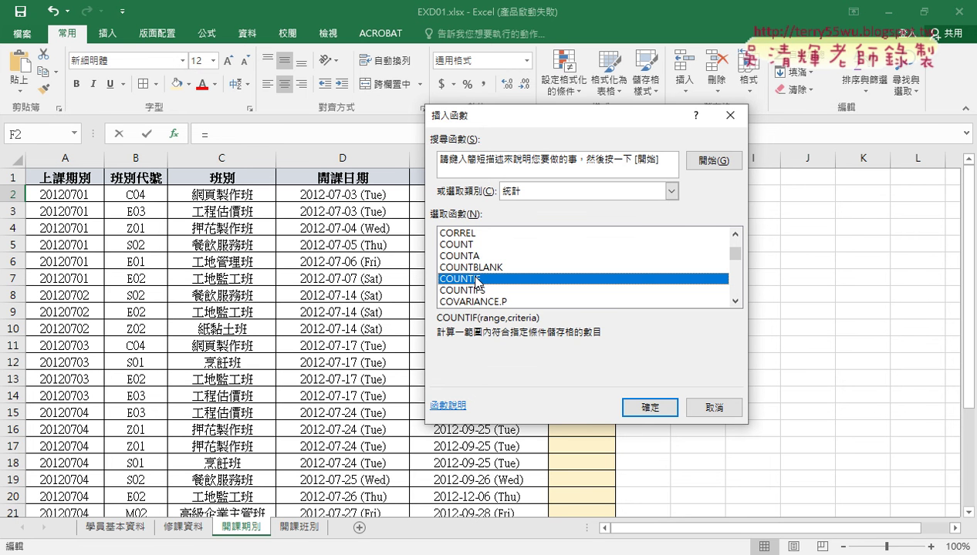
Open COUNTIF's arguments, paste the 班別 name as Range, then clear it again.
{"action": "left_click", "coordinate": [652, 407]}
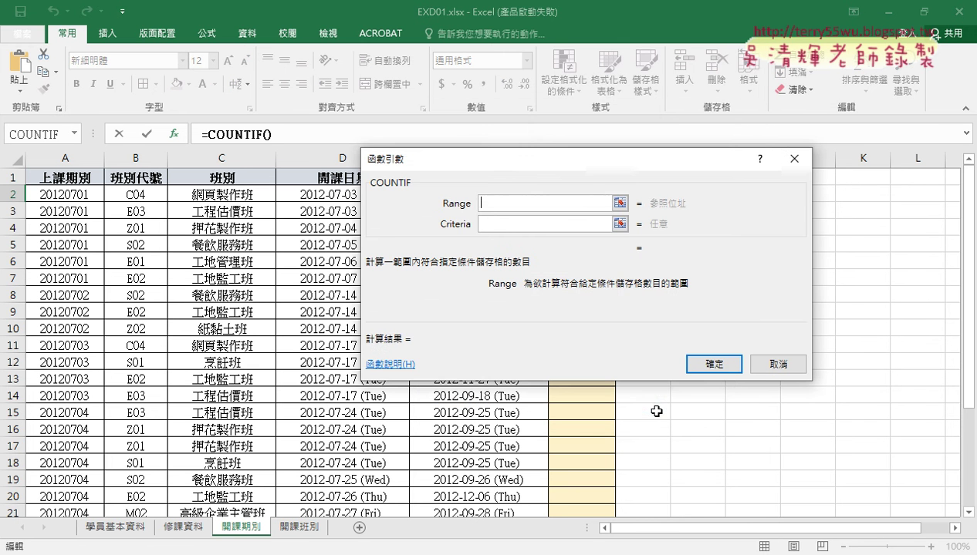
{"action": "left_click_drag", "start_coordinate": [558, 160], "coordinate": [585, 158]}
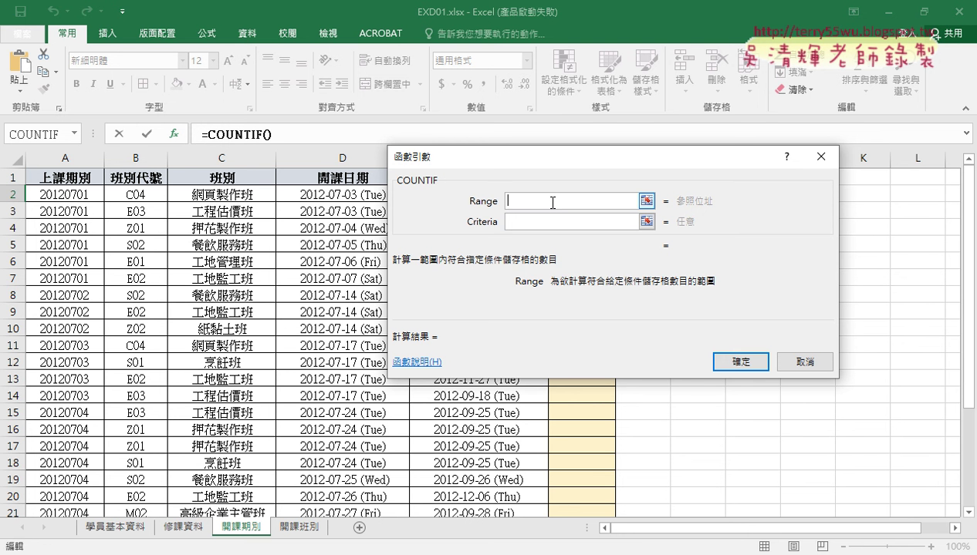
{"action": "key", "text": "F3"}
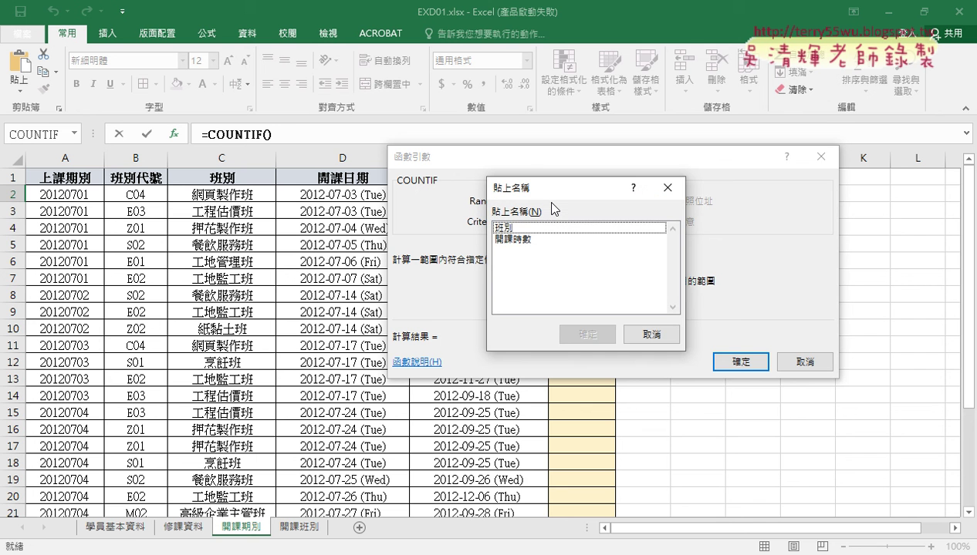
{"action": "left_click", "coordinate": [508, 229]}
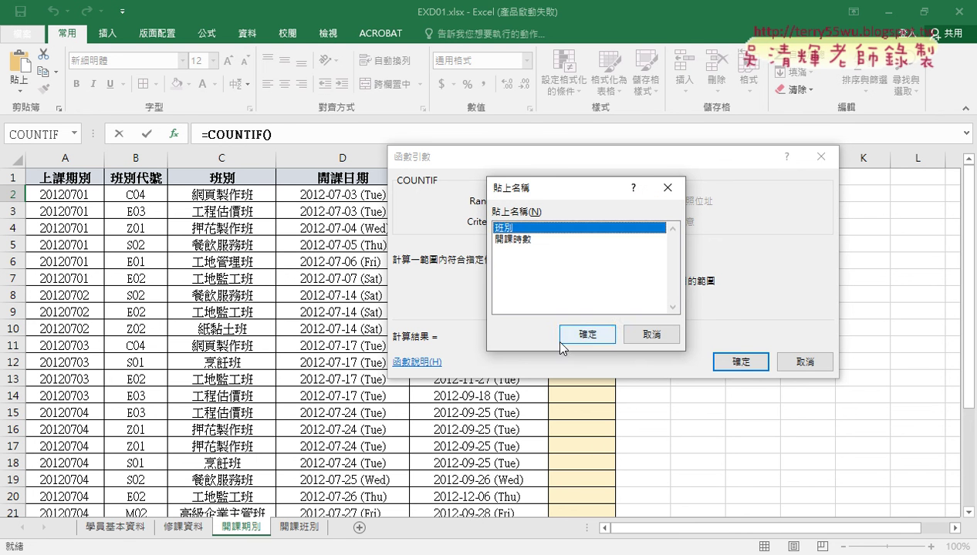
{"action": "left_click", "coordinate": [586, 334]}
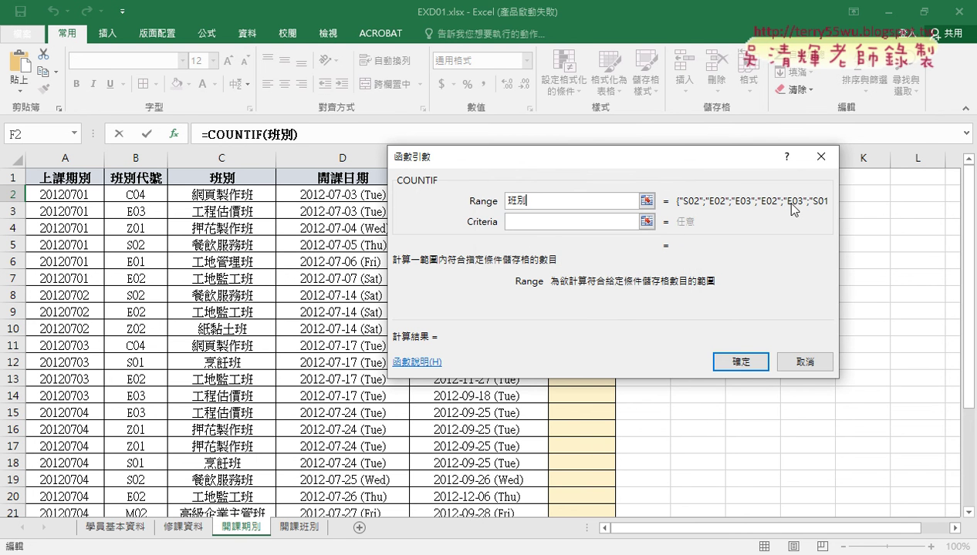
{"action": "double_click", "coordinate": [550, 201]}
{"action": "key", "text": "BackSpace"}
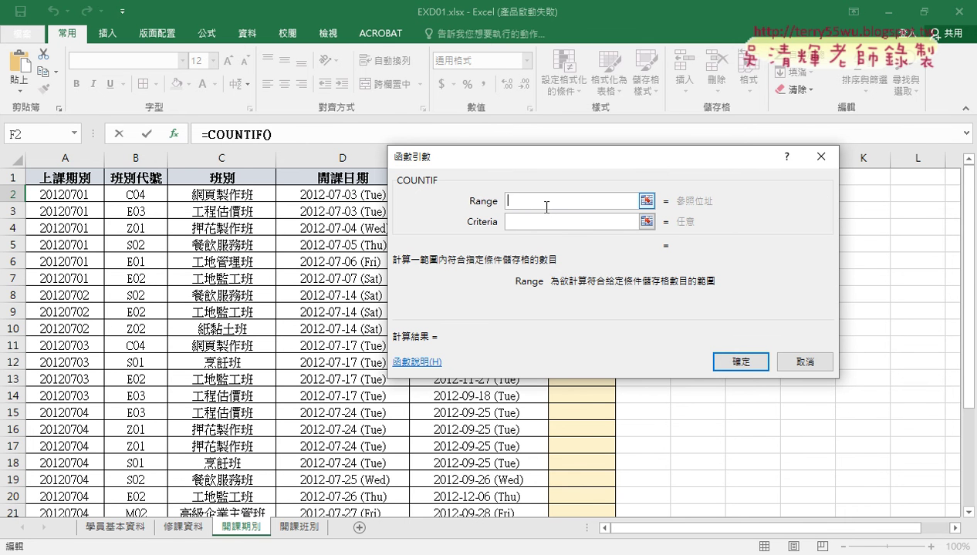
Try 修課資料!D2 as the Range, delete it, and cancel the COUNTIF.
{"action": "left_click", "coordinate": [186, 528]}
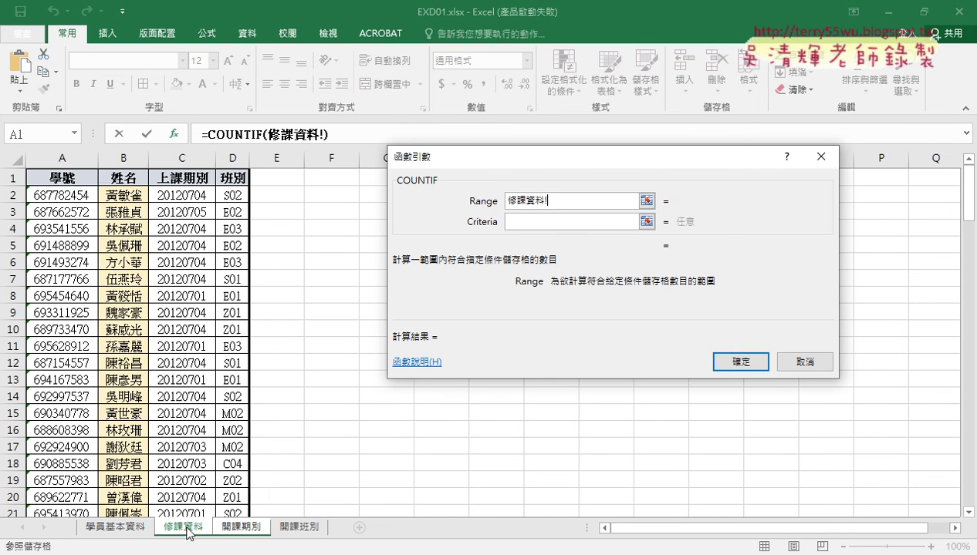
{"action": "left_click", "coordinate": [233, 195]}
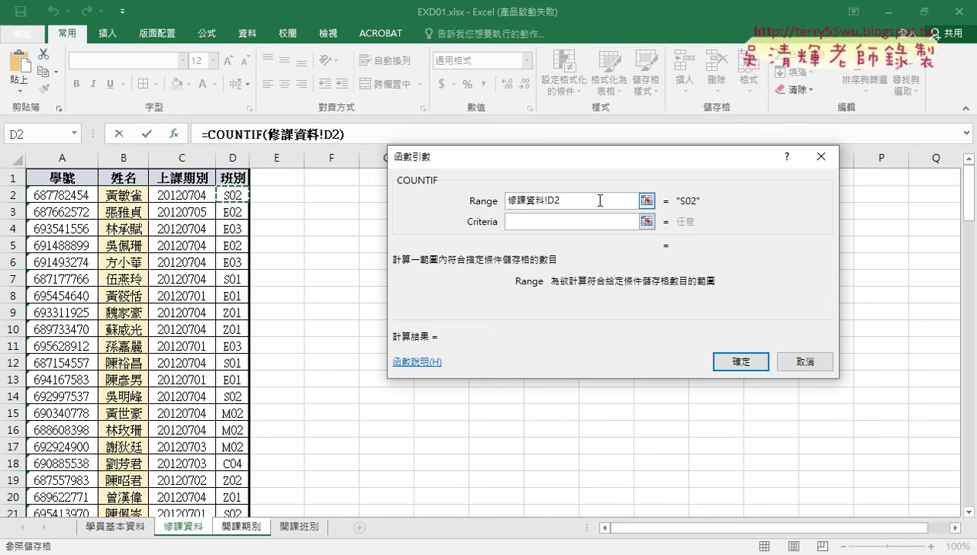
{"action": "left_click", "coordinate": [573, 200]}
{"action": "left_click_drag", "start_coordinate": [574, 201], "coordinate": [506, 202]}
{"action": "key", "text": "BackSpace"}
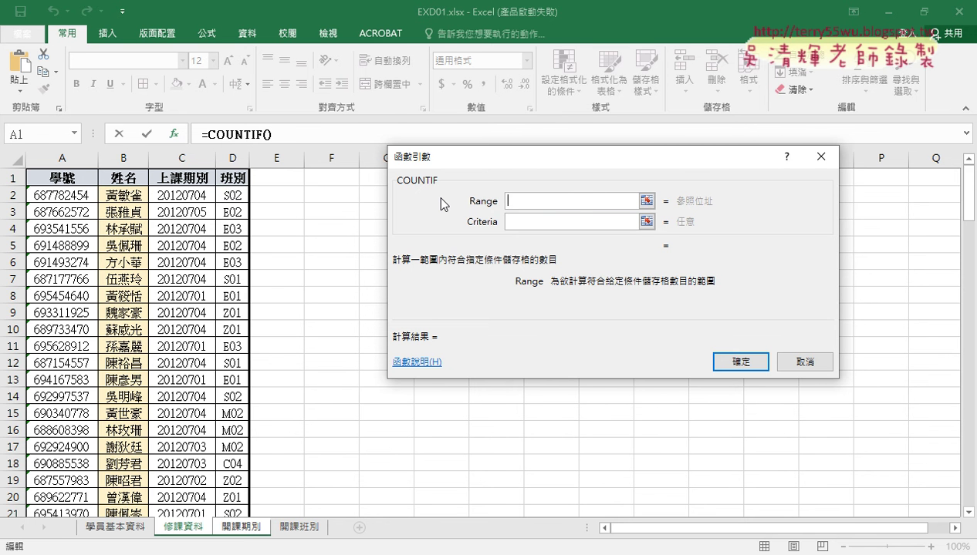
{"action": "left_click", "coordinate": [803, 363]}
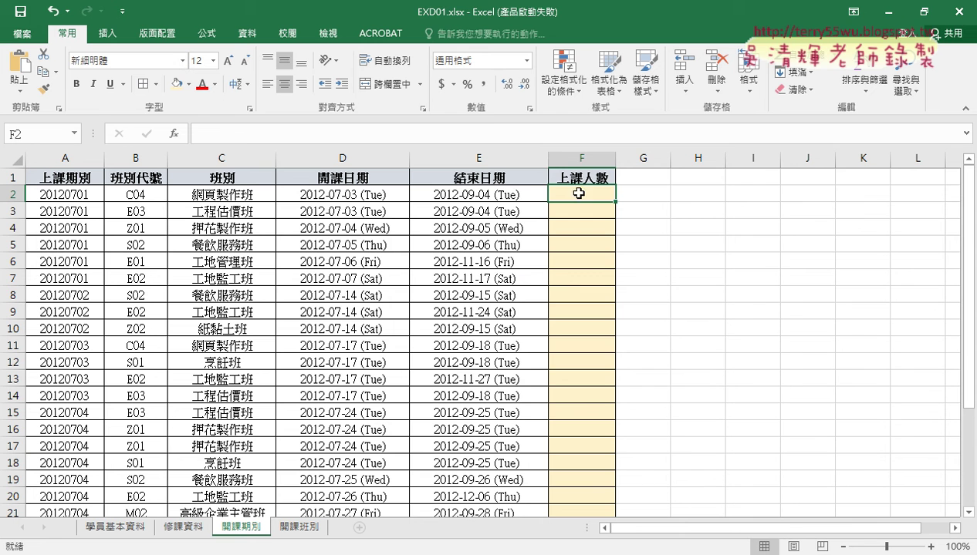
Insert the COUNTIF function into F2 from the statistical function list.
{"action": "left_click", "coordinate": [174, 134]}
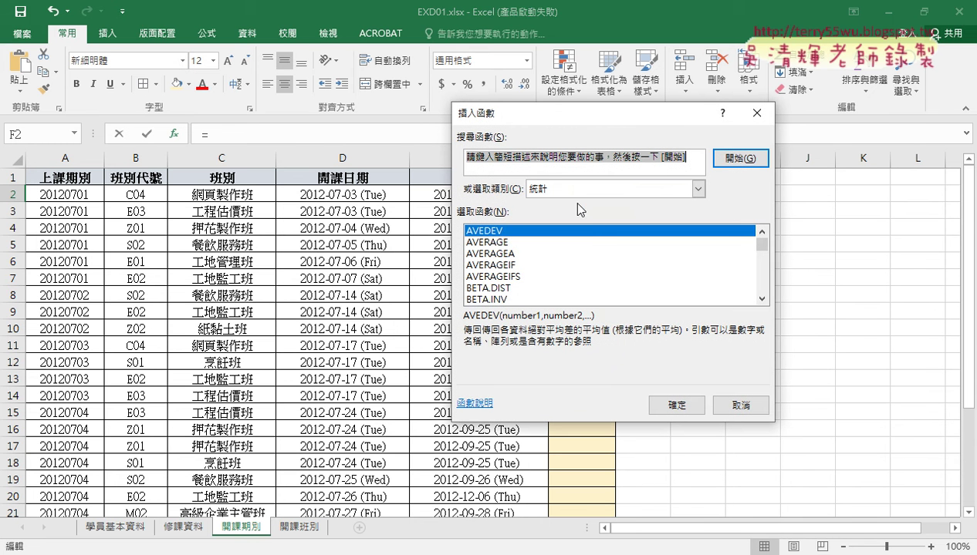
{"action": "left_click", "coordinate": [762, 299]}
{"action": "left_click", "coordinate": [762, 299]}
{"action": "left_click", "coordinate": [762, 300]}
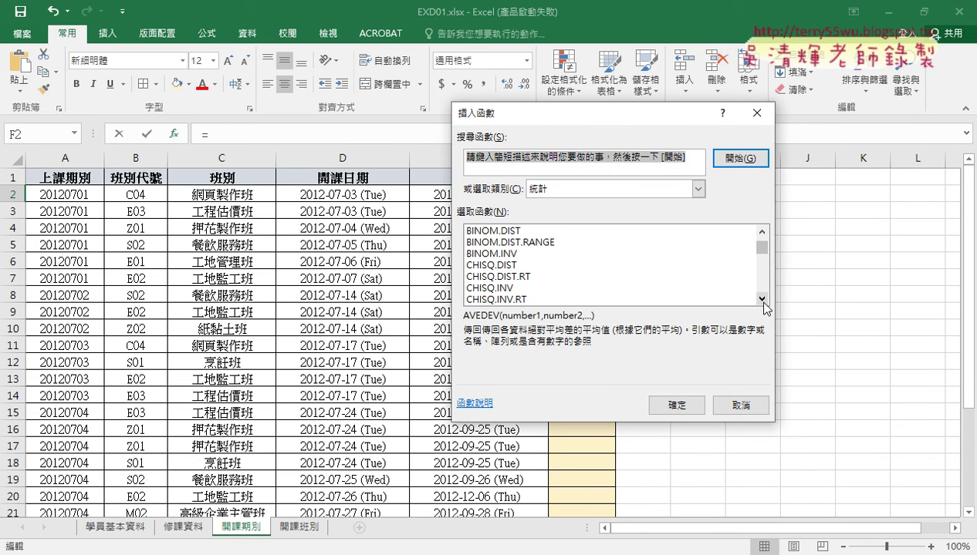
{"action": "left_click", "coordinate": [762, 299]}
{"action": "left_click", "coordinate": [762, 299]}
{"action": "left_click", "coordinate": [762, 299]}
{"action": "left_click", "coordinate": [762, 299]}
{"action": "left_click", "coordinate": [762, 299]}
{"action": "left_click", "coordinate": [762, 299]}
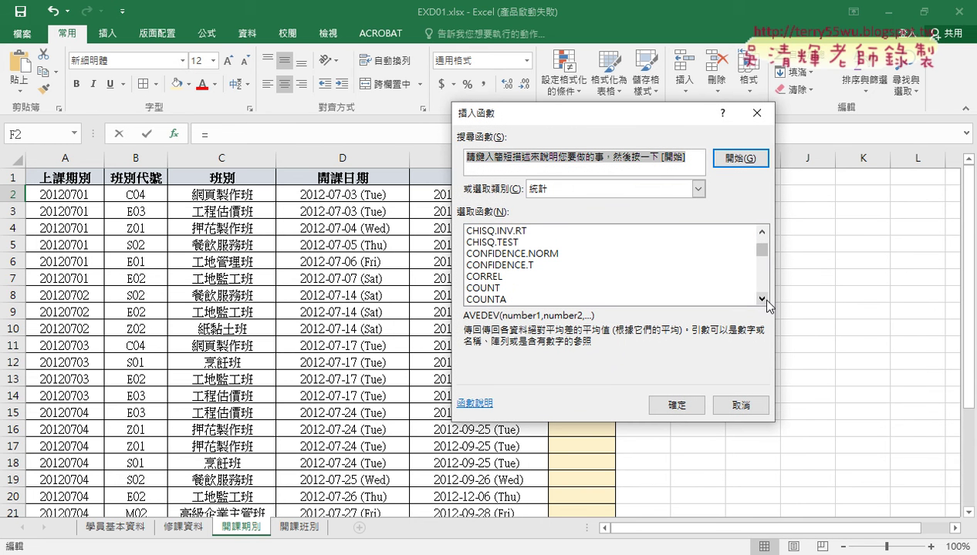
{"action": "left_click", "coordinate": [762, 299]}
{"action": "left_click", "coordinate": [762, 299]}
{"action": "left_click", "coordinate": [762, 299]}
{"action": "double_click", "coordinate": [500, 287]}
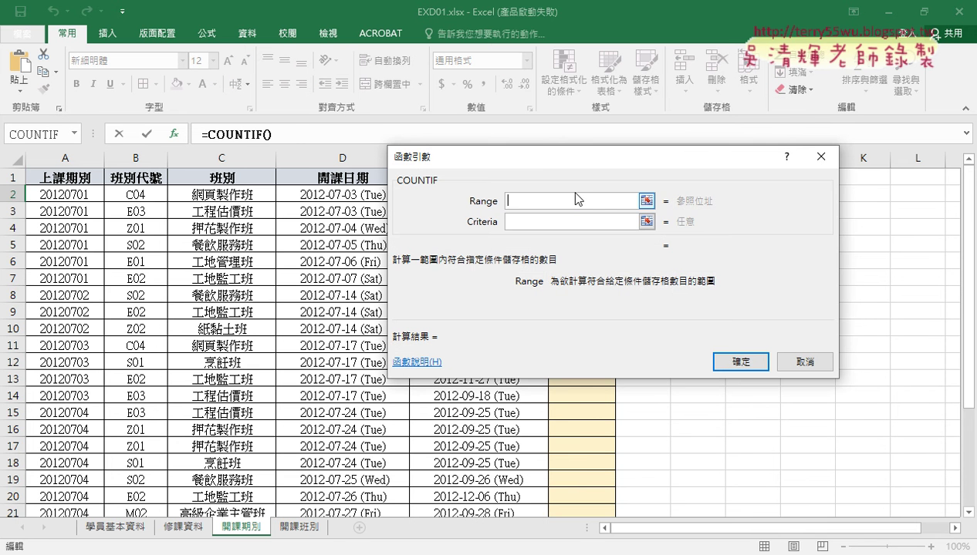
Set Range to 班別 and Criteria to B2, confirming =COUNTIF(班別,B2) in F2.
{"action": "key", "text": "F3"}
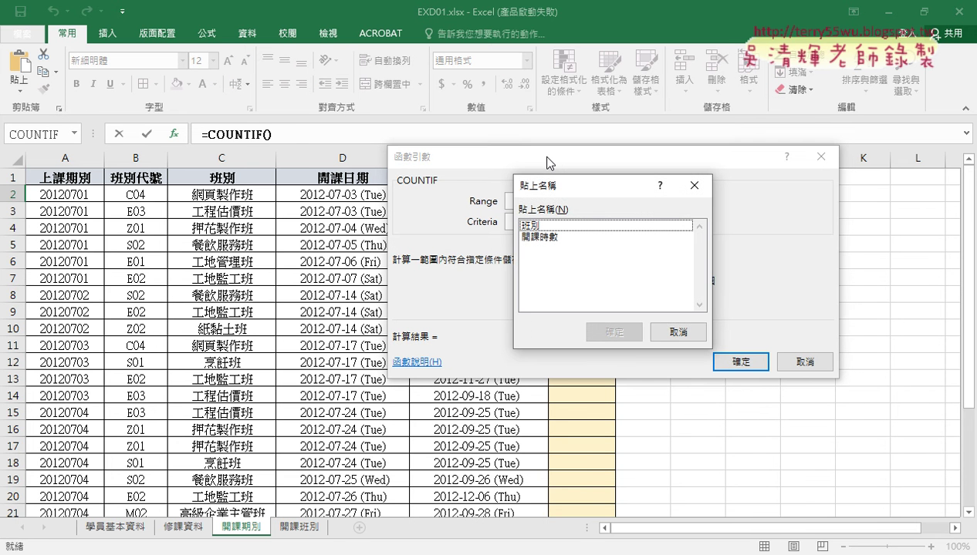
{"action": "left_click", "coordinate": [542, 226]}
{"action": "double_click", "coordinate": [543, 226]}
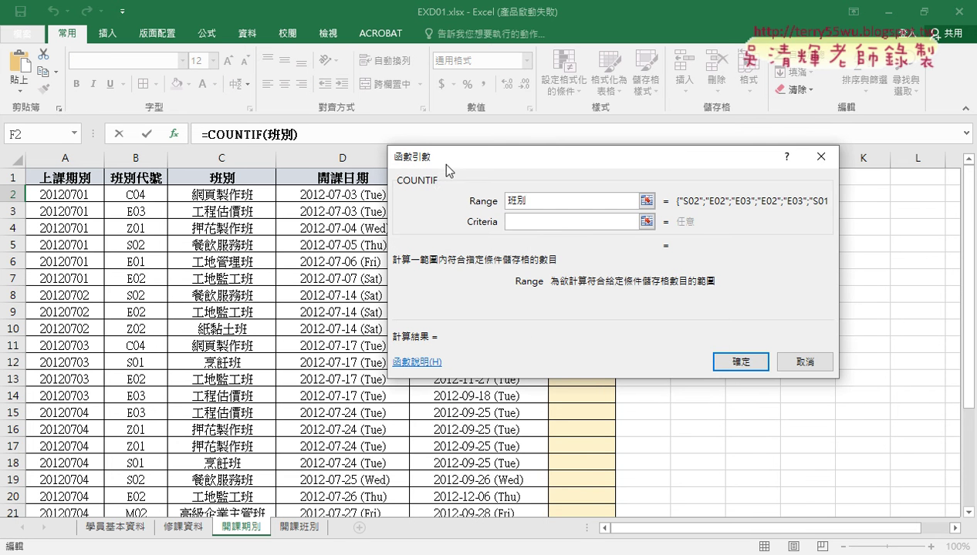
{"action": "left_click_drag", "start_coordinate": [441, 163], "coordinate": [444, 232]}
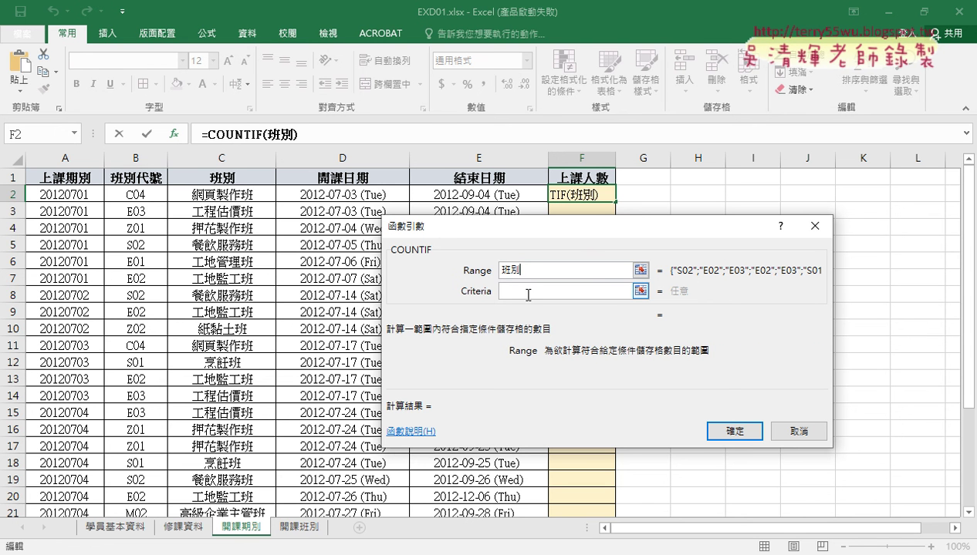
{"action": "left_click", "coordinate": [513, 291]}
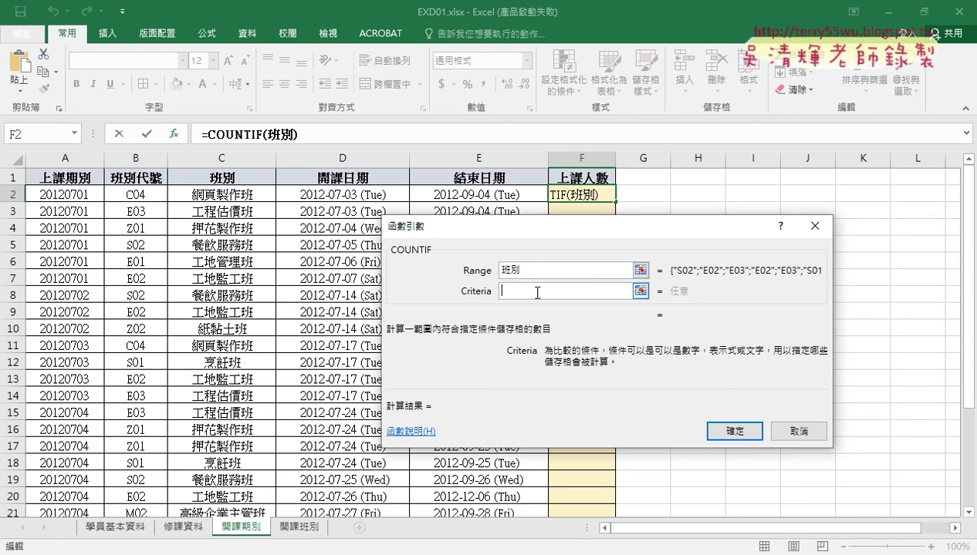
{"action": "left_click", "coordinate": [146, 197]}
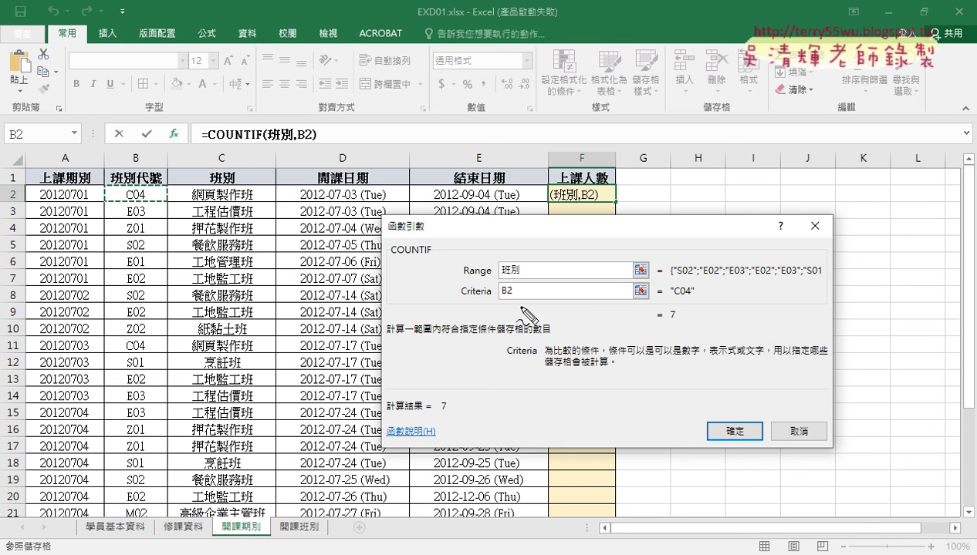
{"action": "mouse_move", "coordinate": [680, 335]}
{"action": "left_mouse_down"}
{"action": "mouse_move", "coordinate": [694, 317]}
{"action": "mouse_move", "coordinate": [678, 332]}
{"action": "left_mouse_up"}
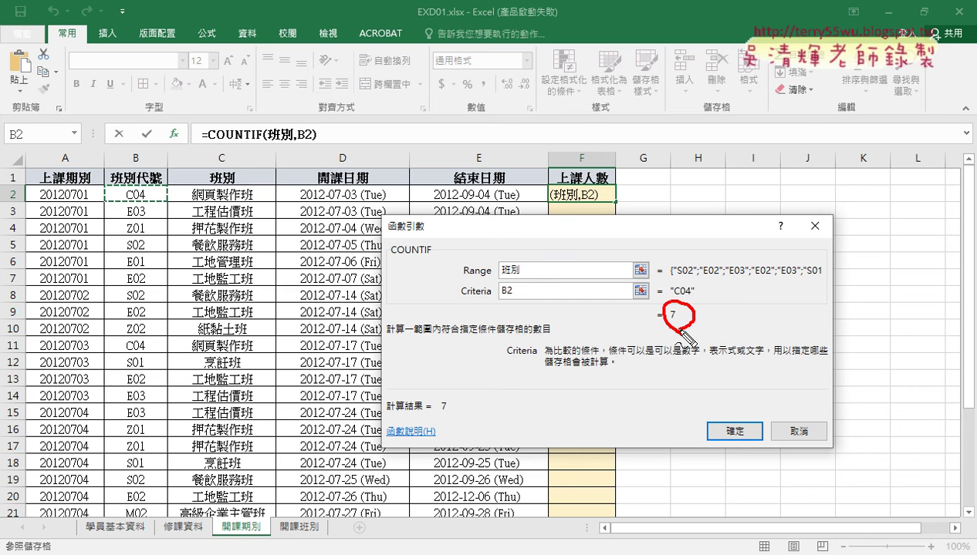
{"action": "left_click", "coordinate": [737, 432]}
Fill the COUNTIF class-count formula from F2 down to F28 and review the counts.
{"action": "double_click", "coordinate": [615, 199]}
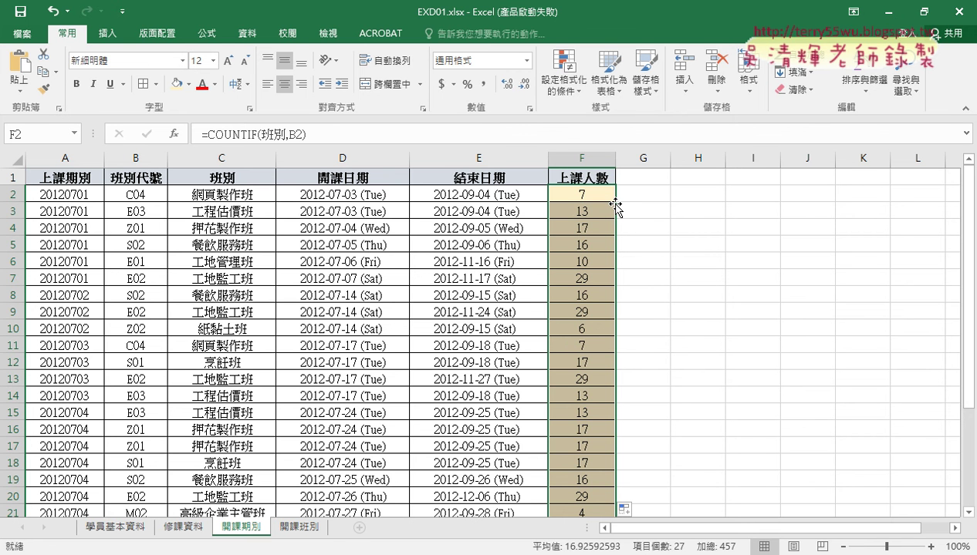
{"action": "scroll", "coordinate": [594, 255], "scroll_direction": "down", "scroll_amount": 1}
{"action": "scroll", "coordinate": [594, 255], "scroll_direction": "down", "scroll_amount": 2}
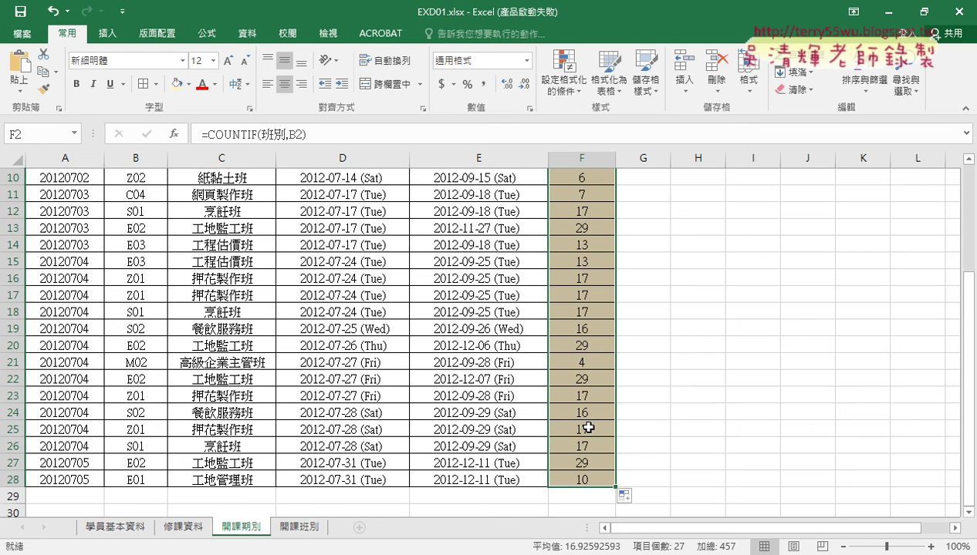
{"action": "scroll", "coordinate": [583, 422], "scroll_direction": "up", "scroll_amount": 3}
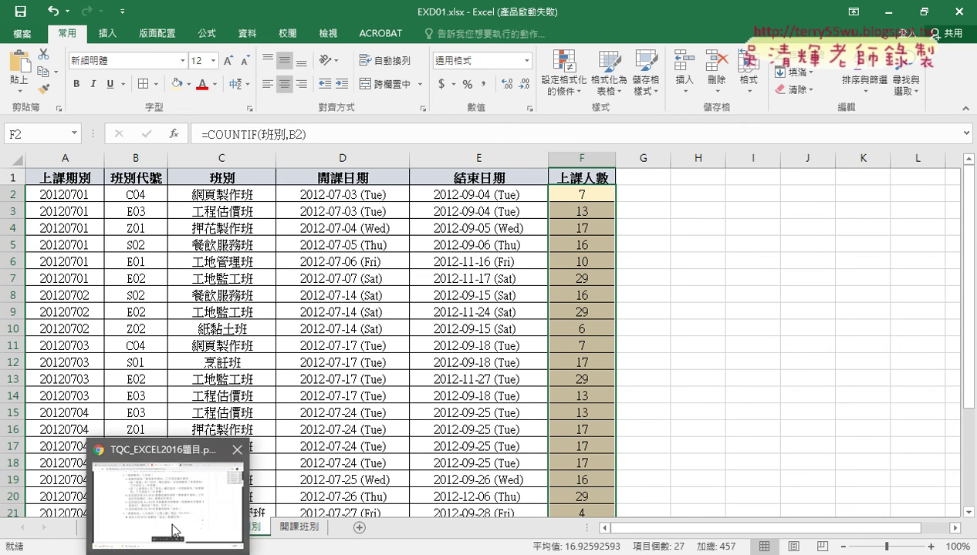
Check the counts, e.g. 29 for 工地監工班, against the exam PDF's expected results.
{"action": "left_click", "coordinate": [175, 531]}
{"action": "left_click_drag", "start_coordinate": [603, 515], "coordinate": [933, 533]}
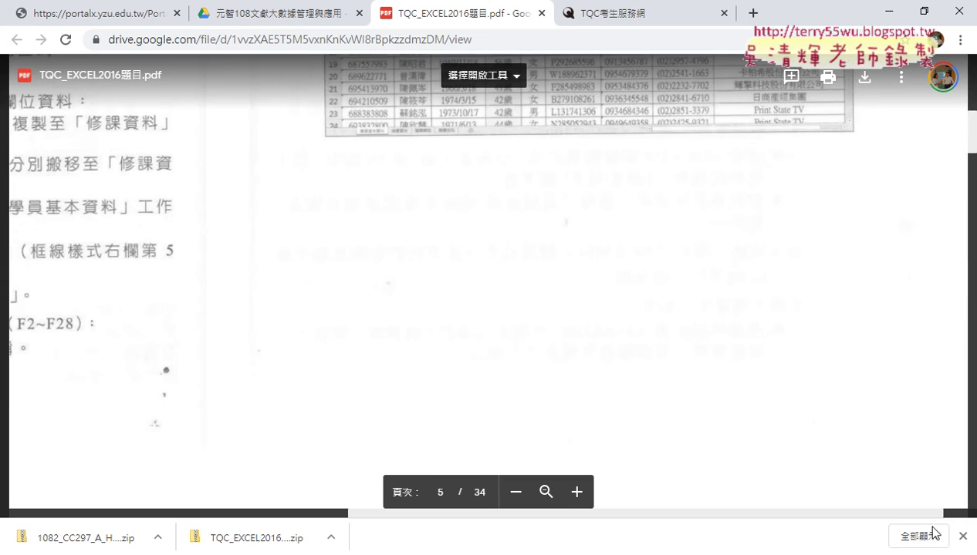
{"action": "scroll", "coordinate": [828, 381], "scroll_direction": "up", "scroll_amount": 3}
{"action": "scroll", "coordinate": [552, 282], "scroll_direction": "up", "scroll_amount": 4}
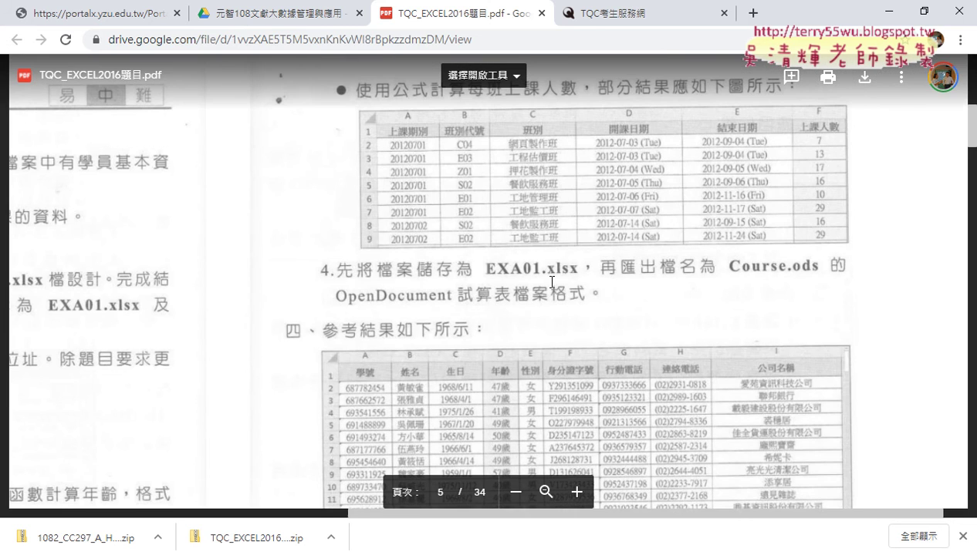
{"action": "left_click", "coordinate": [887, 11]}
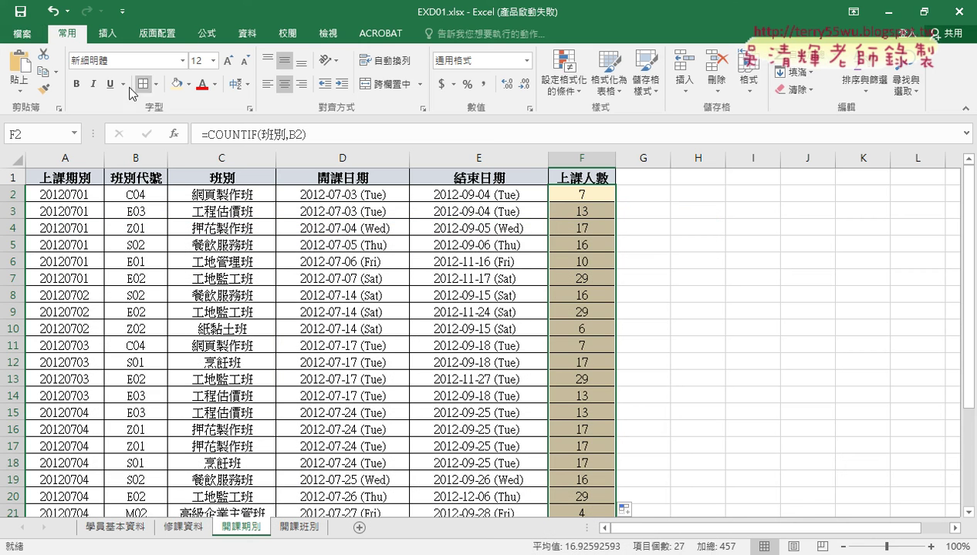
Save the workbook to the Desktop as EXA104.xlsx.
{"action": "left_click", "coordinate": [22, 33]}
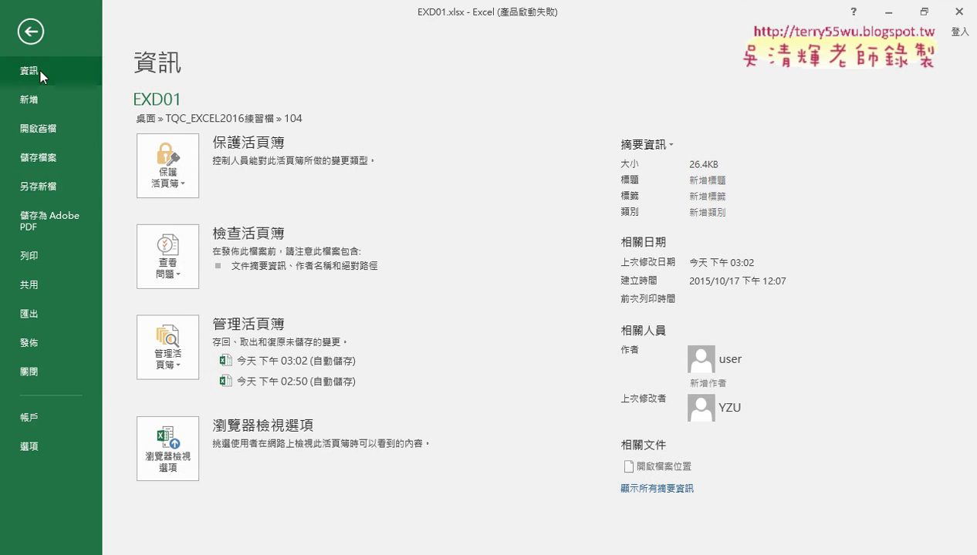
{"action": "left_click", "coordinate": [58, 188]}
{"action": "left_click", "coordinate": [186, 234]}
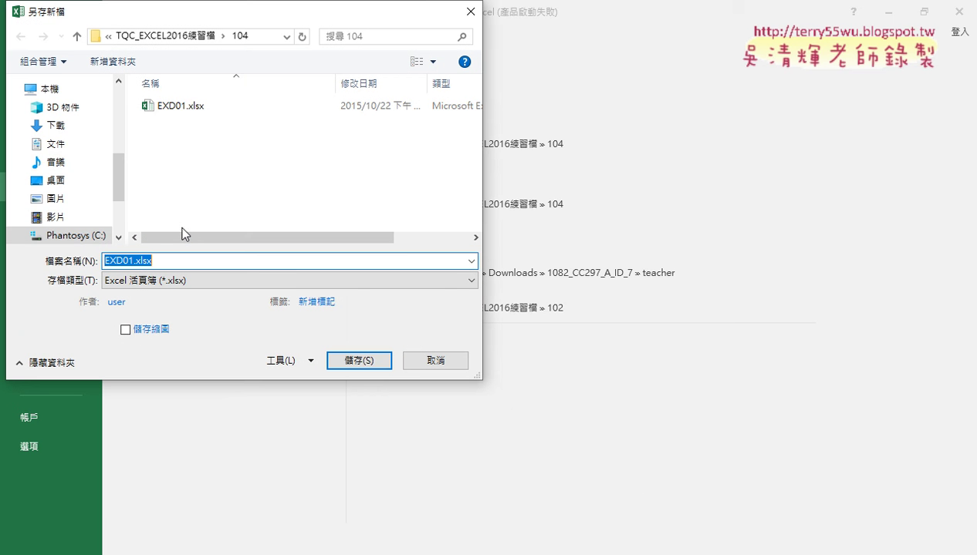
{"action": "left_click_drag", "start_coordinate": [119, 179], "coordinate": [119, 112]}
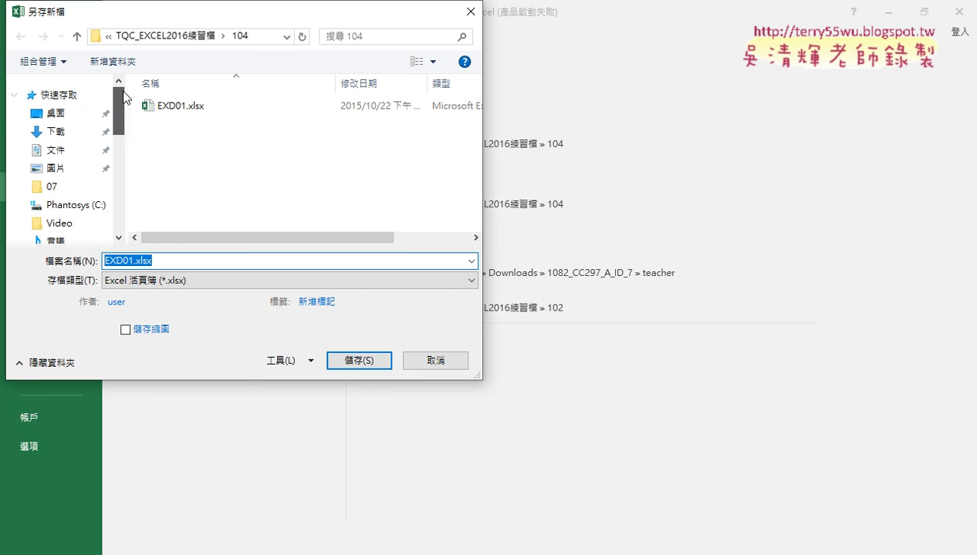
{"action": "left_click", "coordinate": [77, 122]}
{"action": "double_click", "coordinate": [118, 261]}
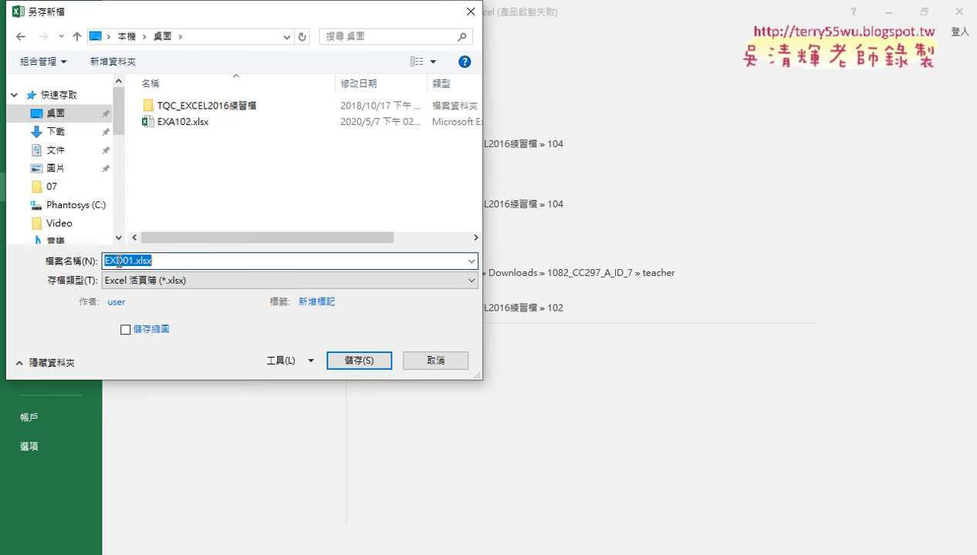
{"action": "left_click_drag", "start_coordinate": [186, 261], "coordinate": [115, 262]}
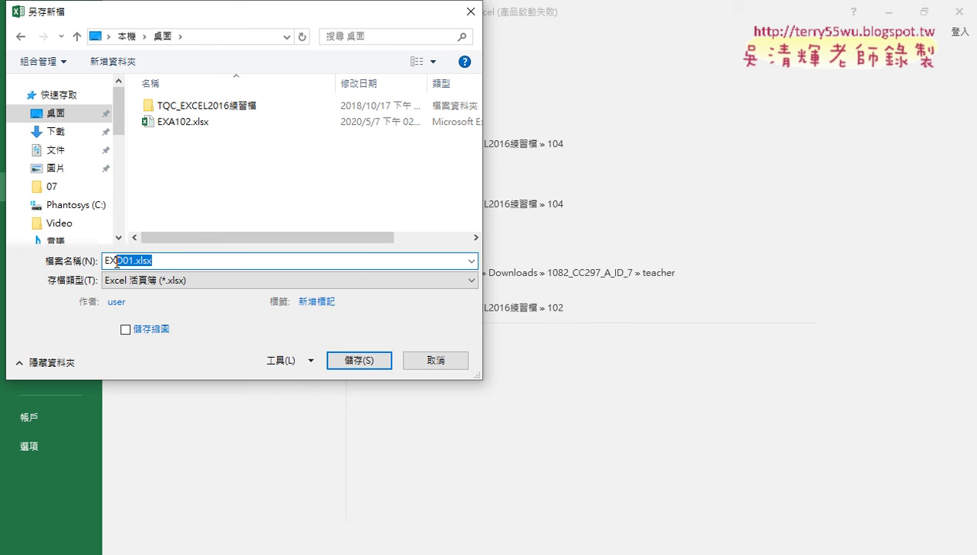
{"action": "type", "text": "A1"}
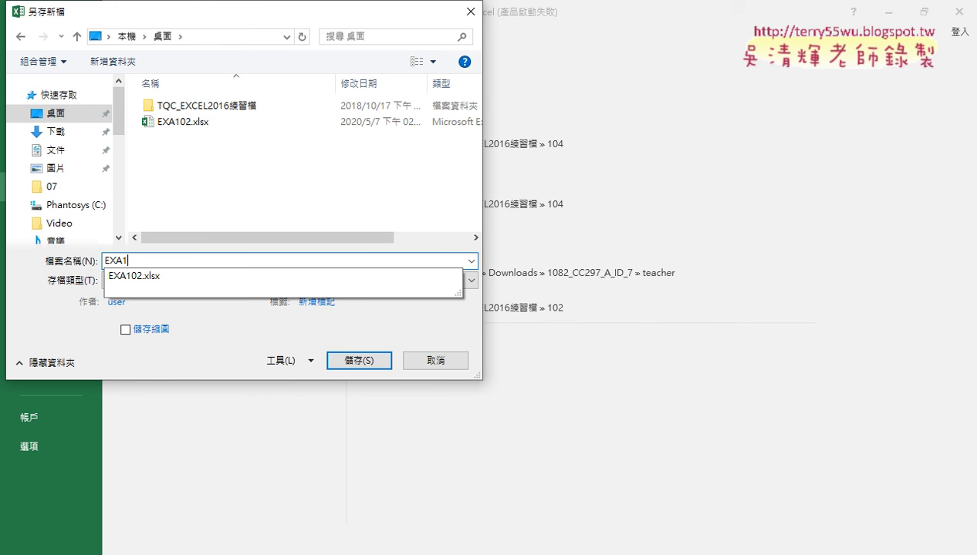
{"action": "type", "text": "04"}
{"action": "key", "text": "Return"}
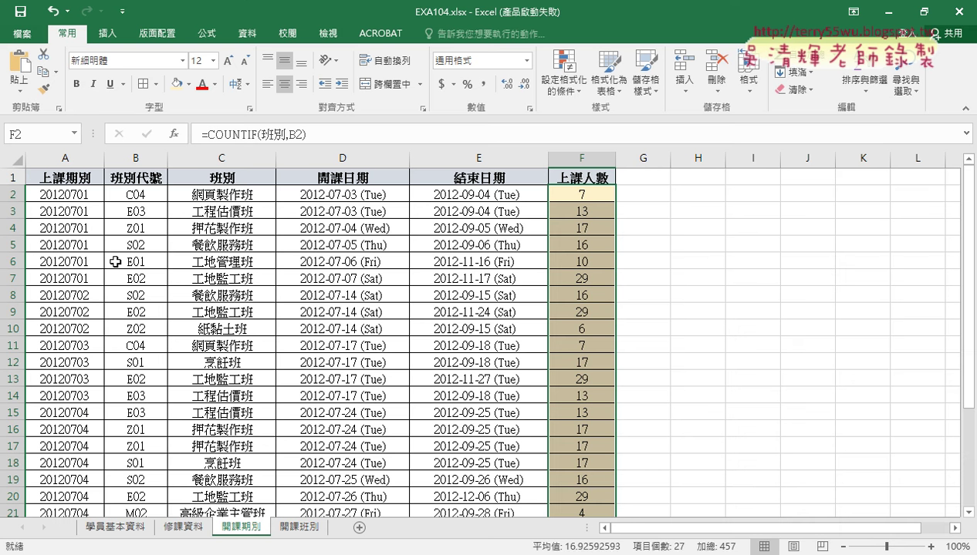